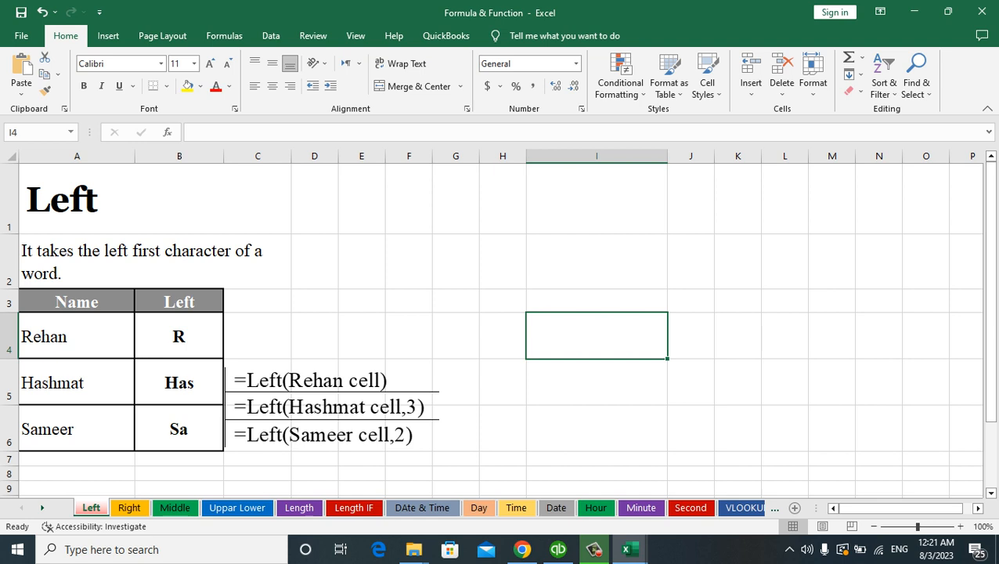
- Move the LEFT formula-notes picture up and to the right, beside the Name/Left table
click(329, 405)
drag(329, 406, 357, 379)
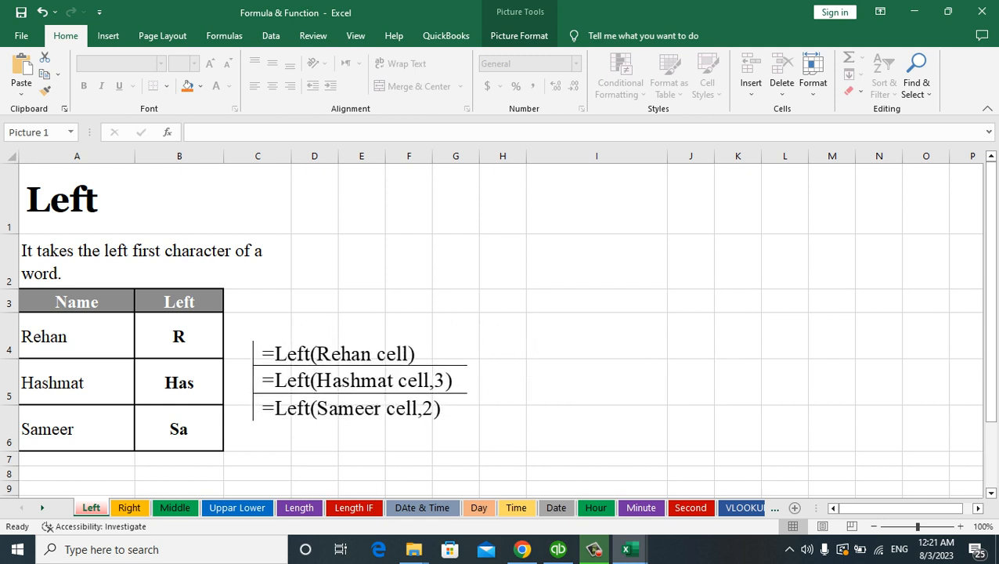
click(597, 336)
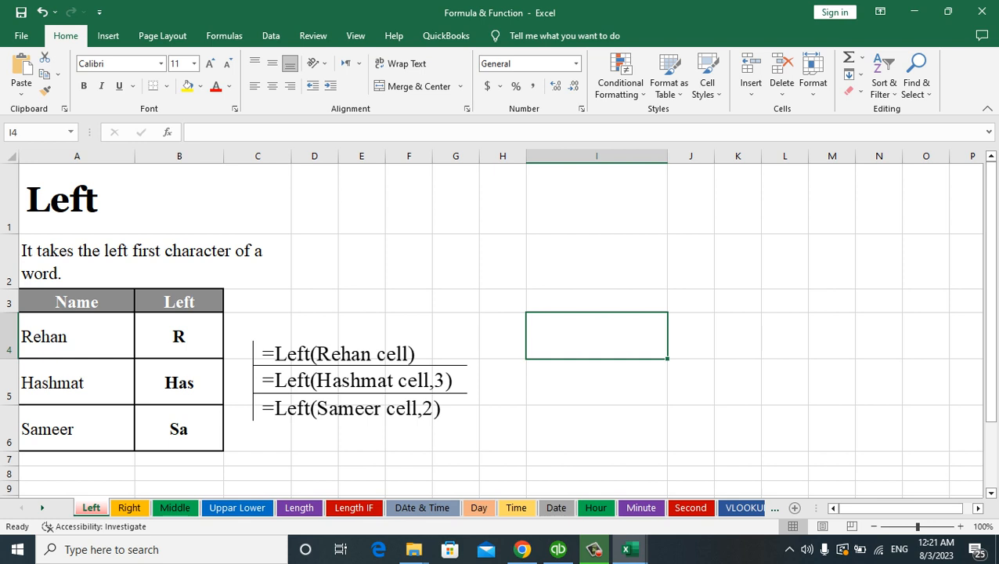
- Enter =LEFT(A4) in I4 so it returns R from Rehan
text(=)
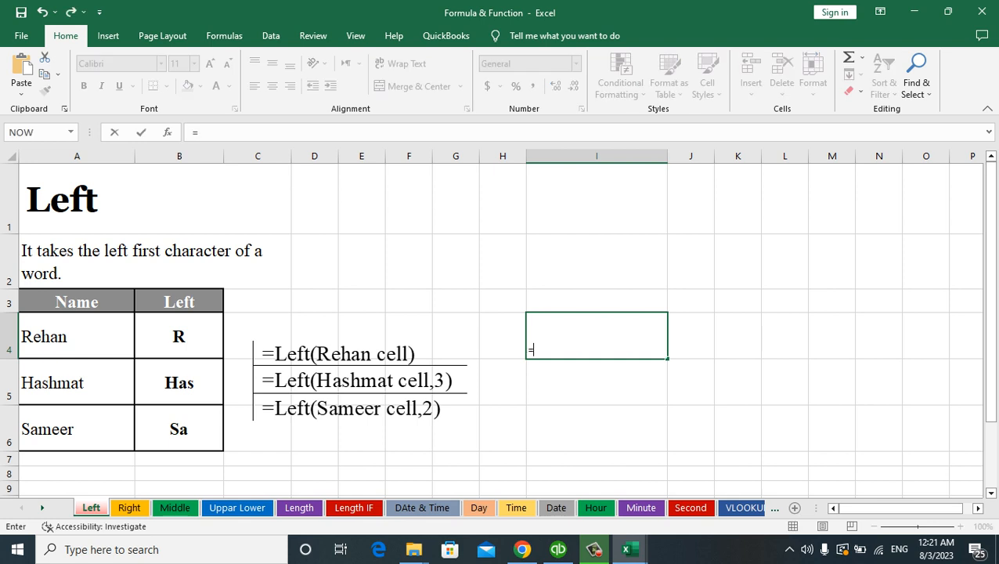
text(left()
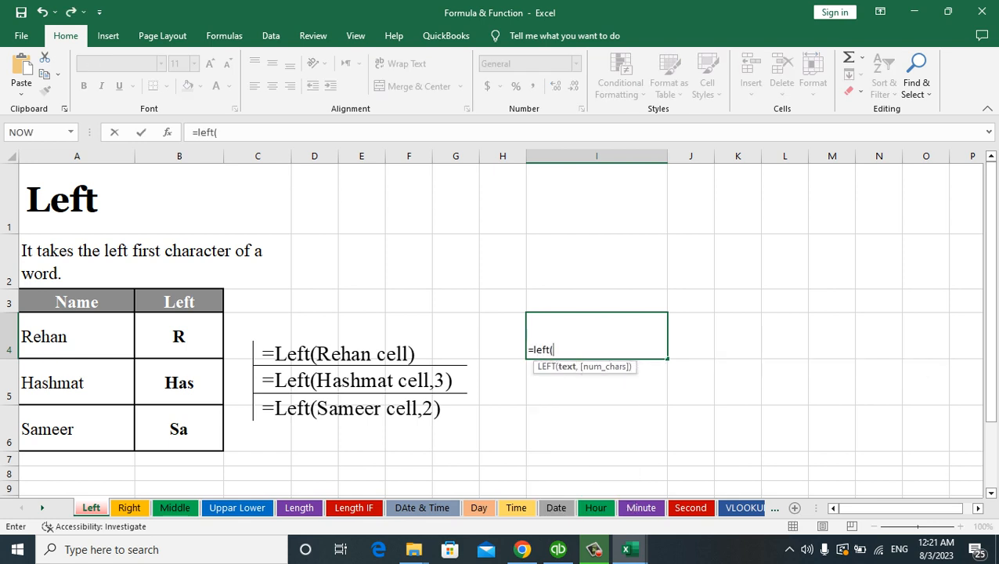
click(76, 337)
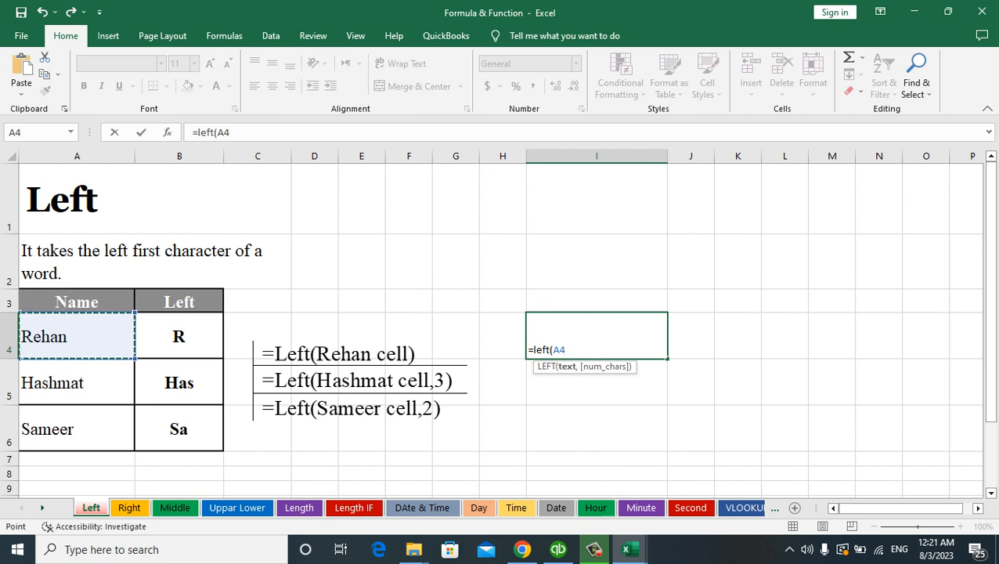
text())
key(Return)
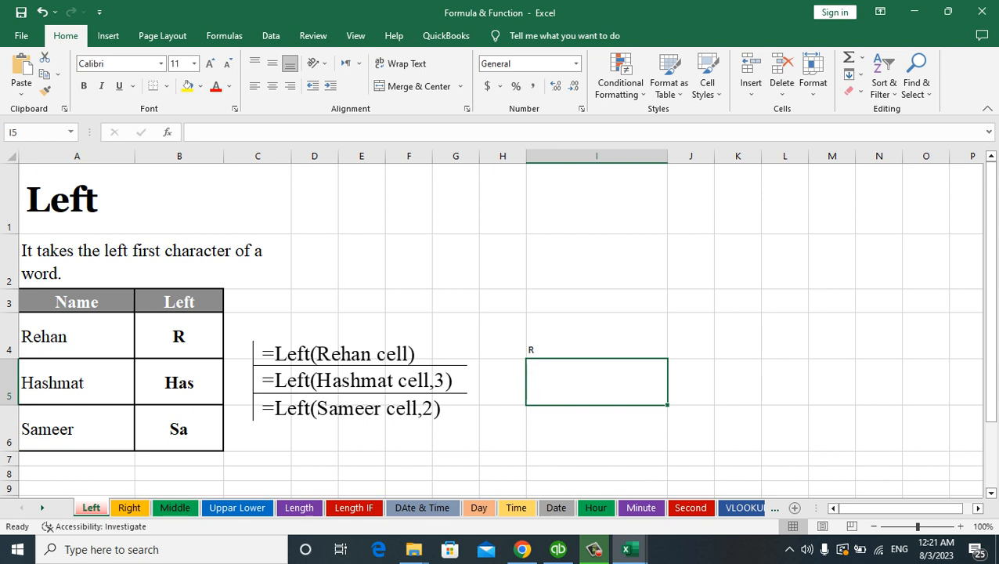
click(597, 336)
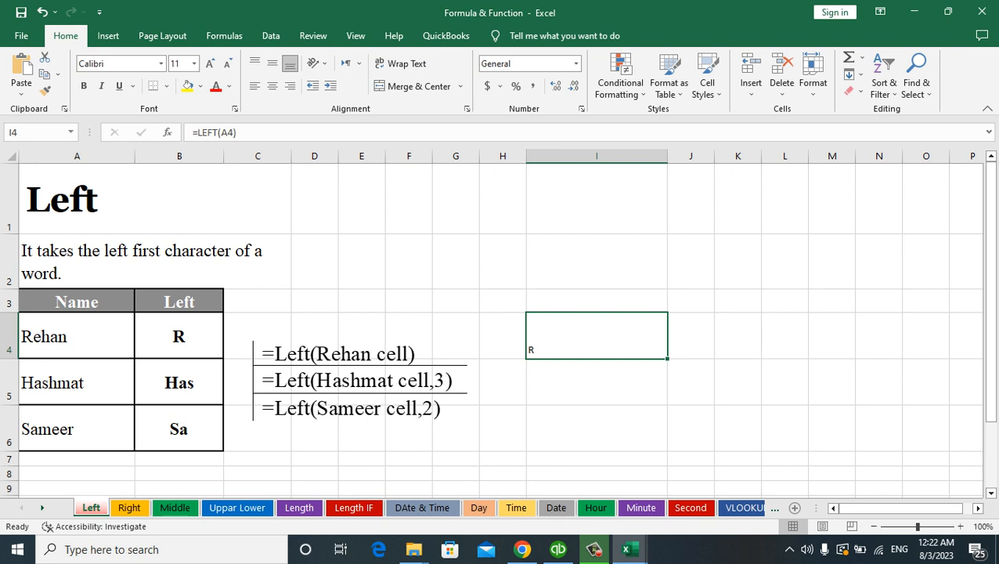
- Enter =LEFT(A5,2) in I5 to return Ha
click(597, 382)
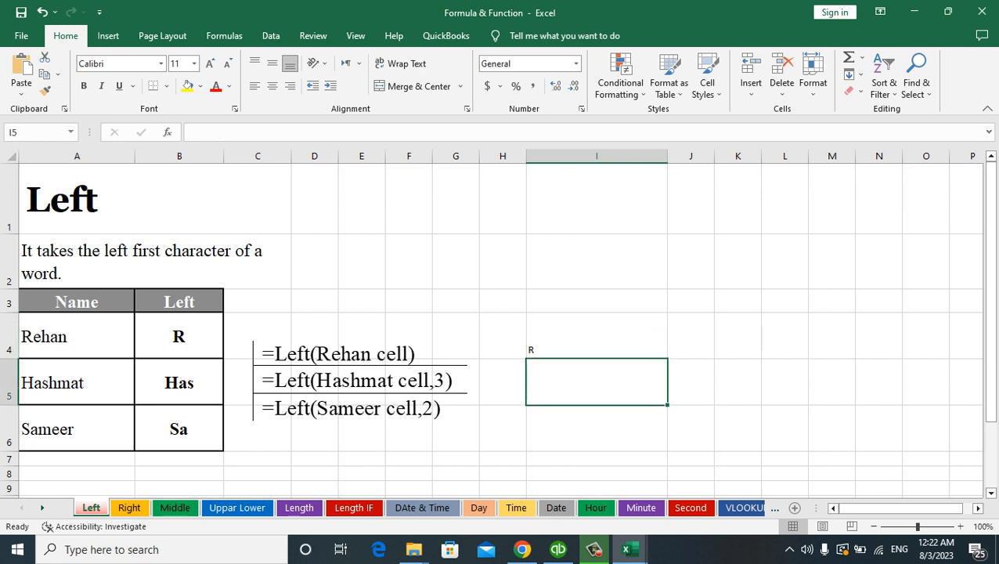
text(=)
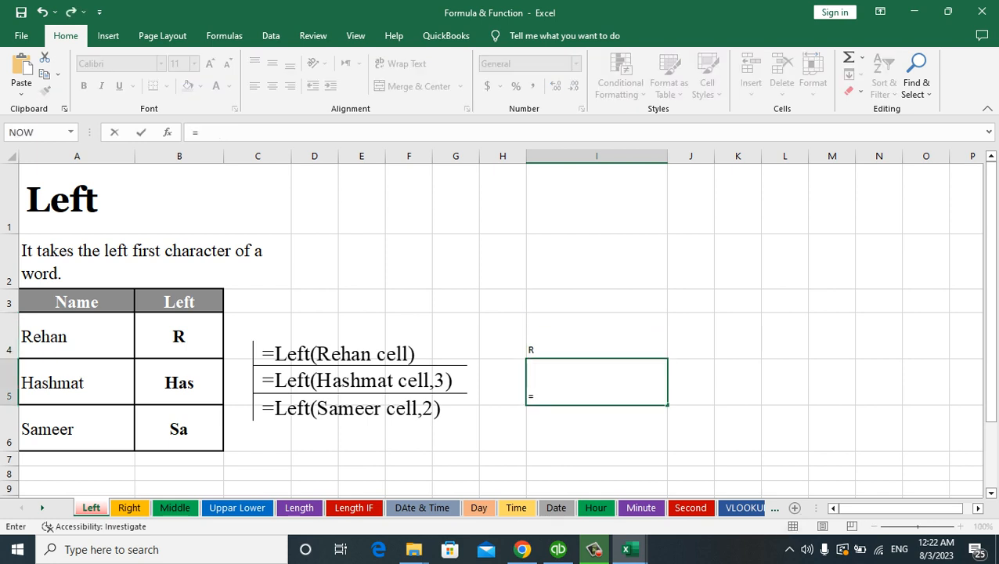
text(left(H)
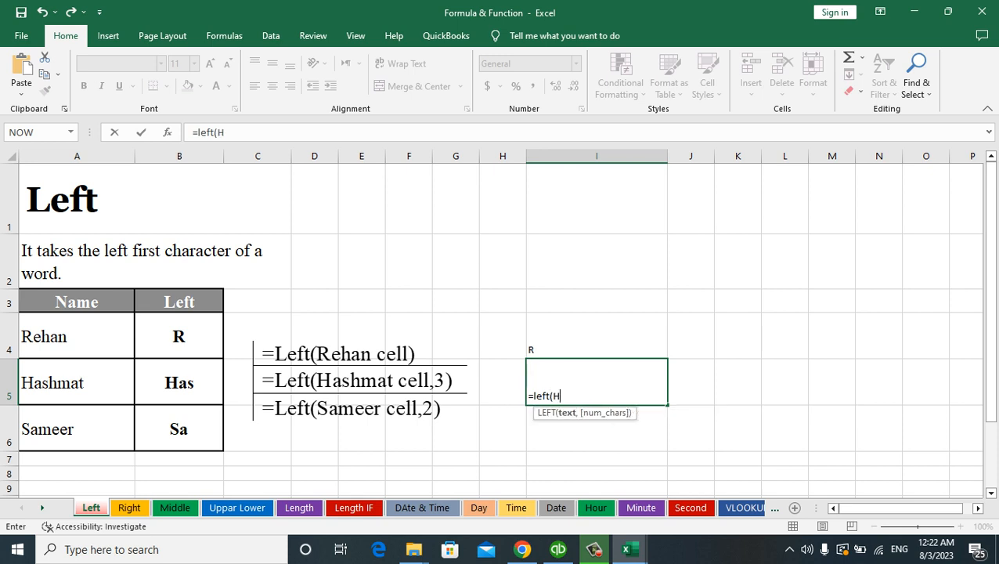
key(BackSpace)
click(76, 382)
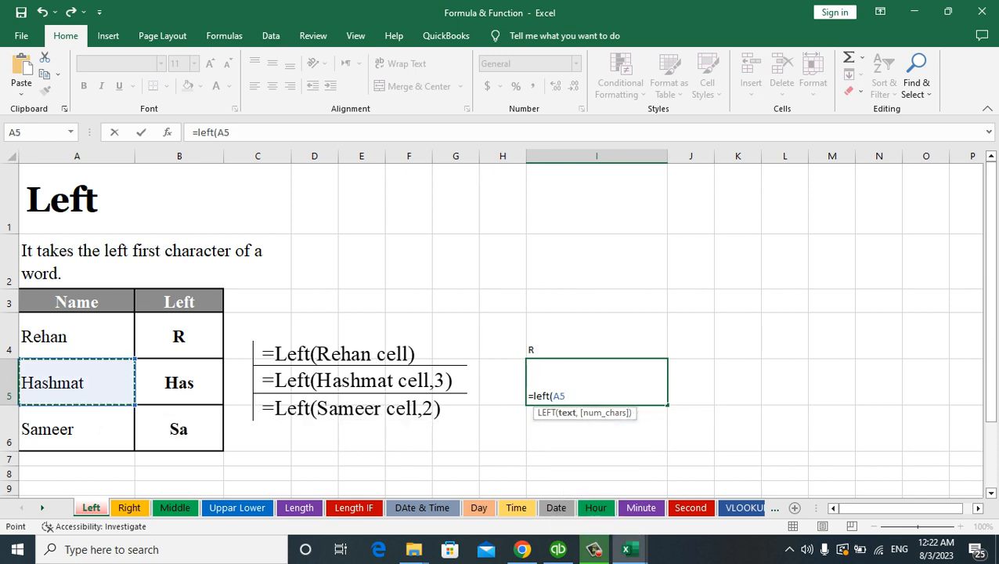
text(,)
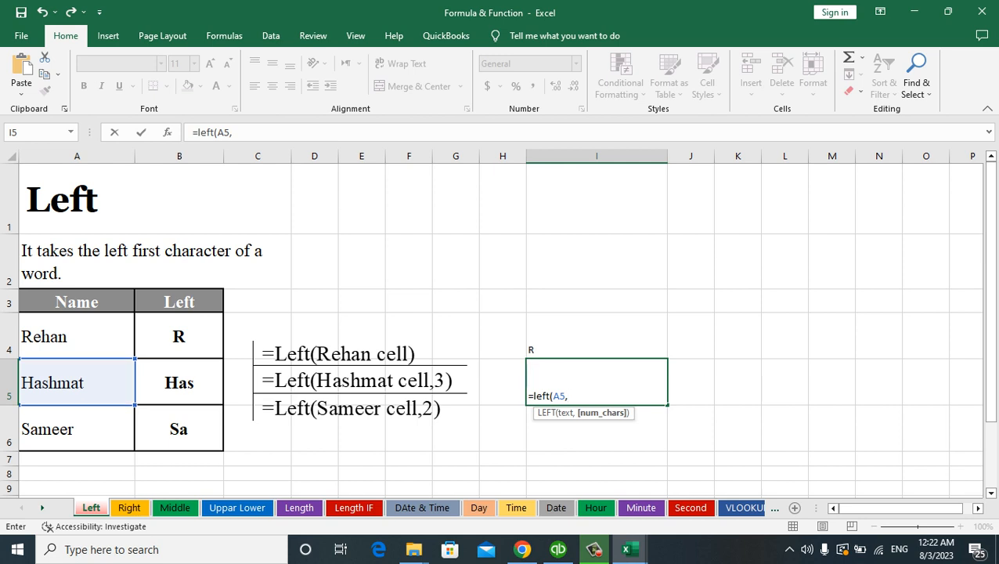
text(2))
key(Return)
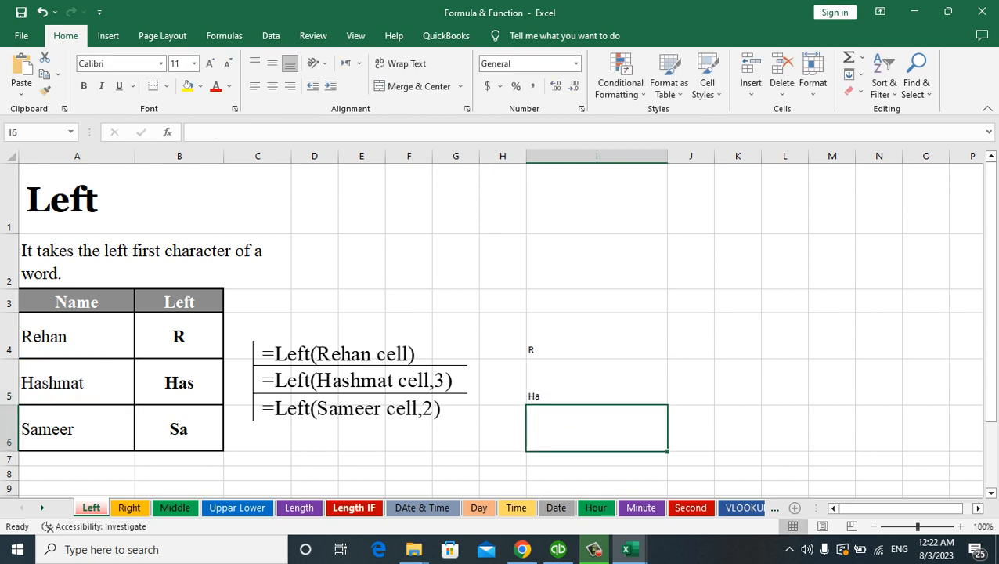
- Enter =LEFT(A6,3) in I6 to return Sam
text(=)
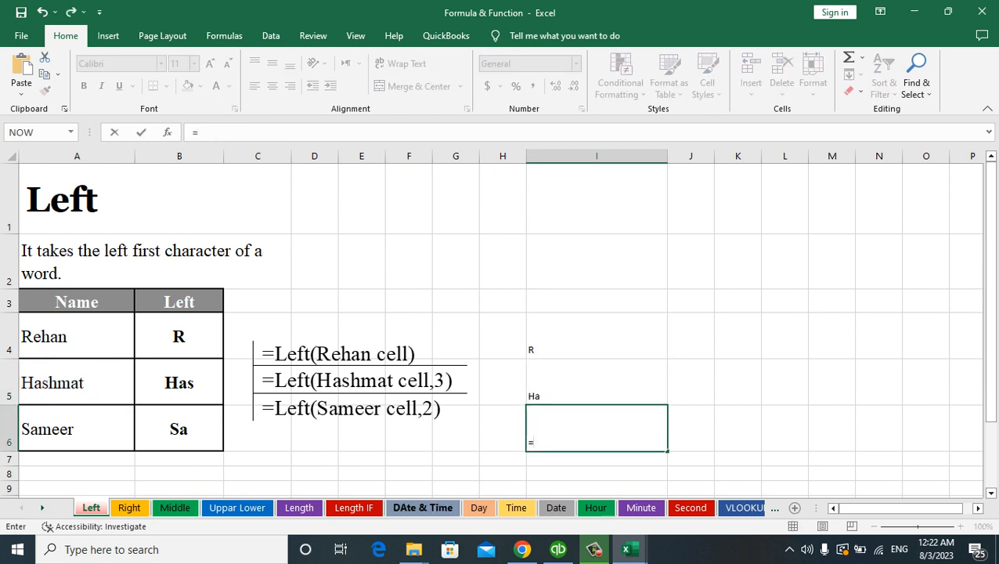
text(left)
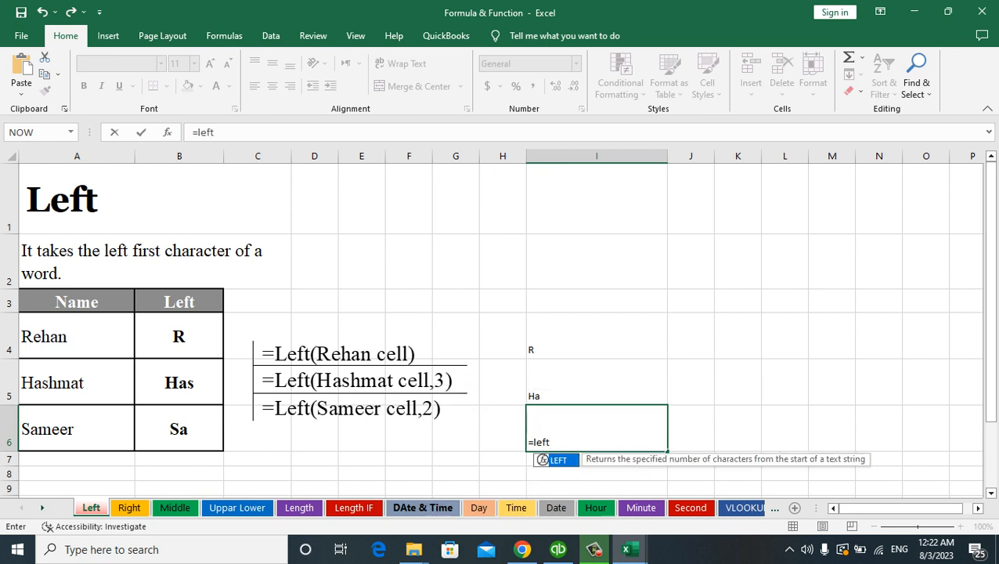
text(()
click(77, 428)
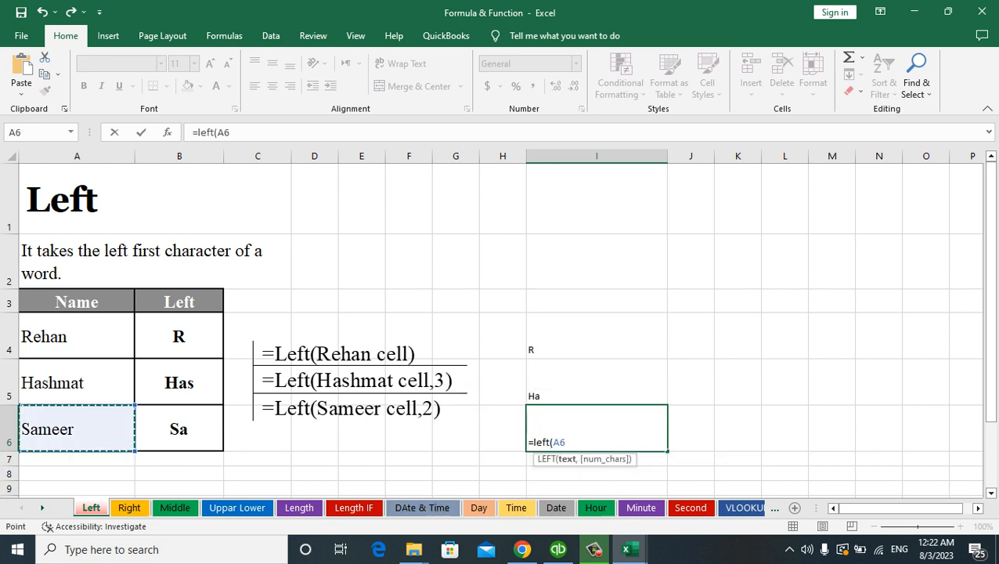
text(,3)
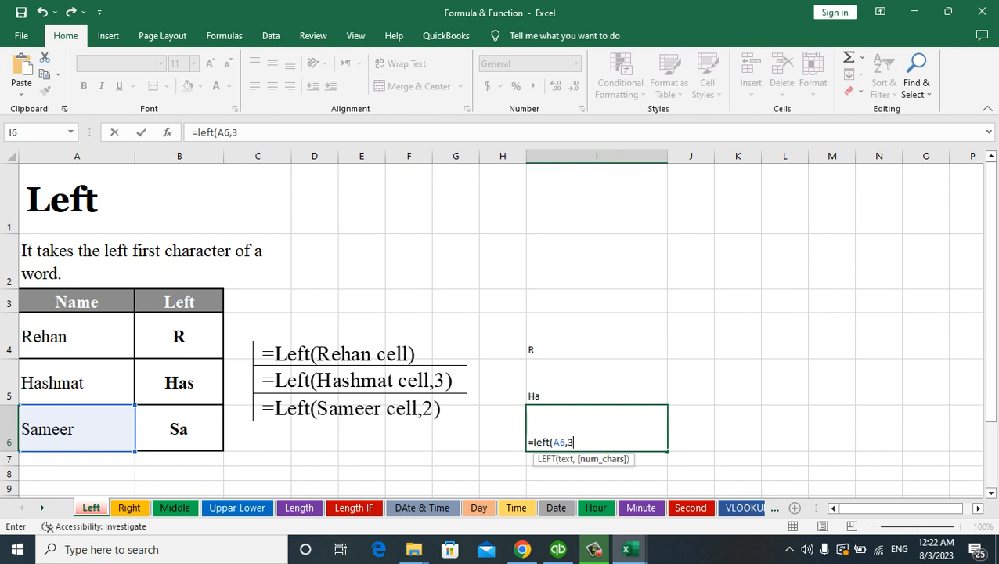
text())
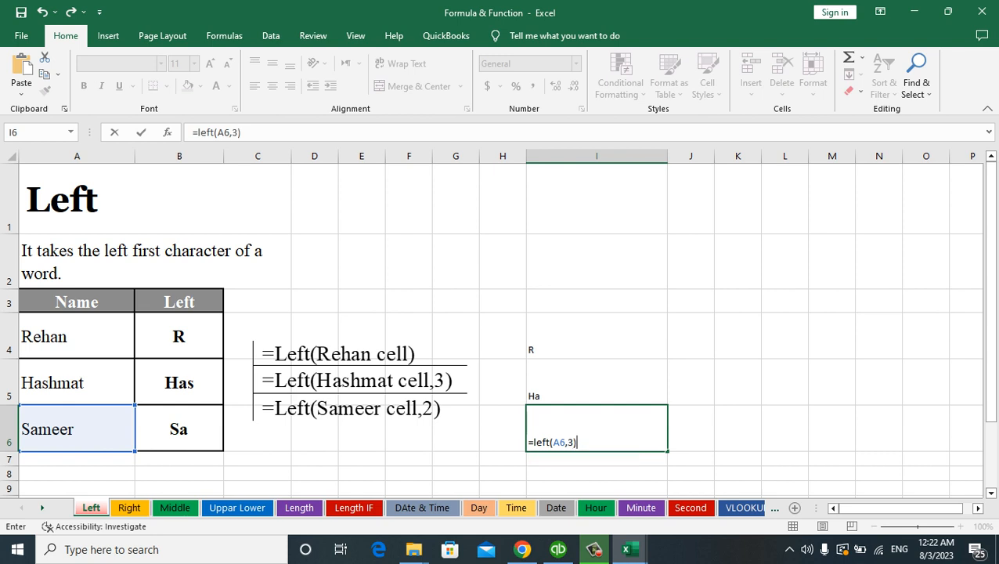
key(Return)
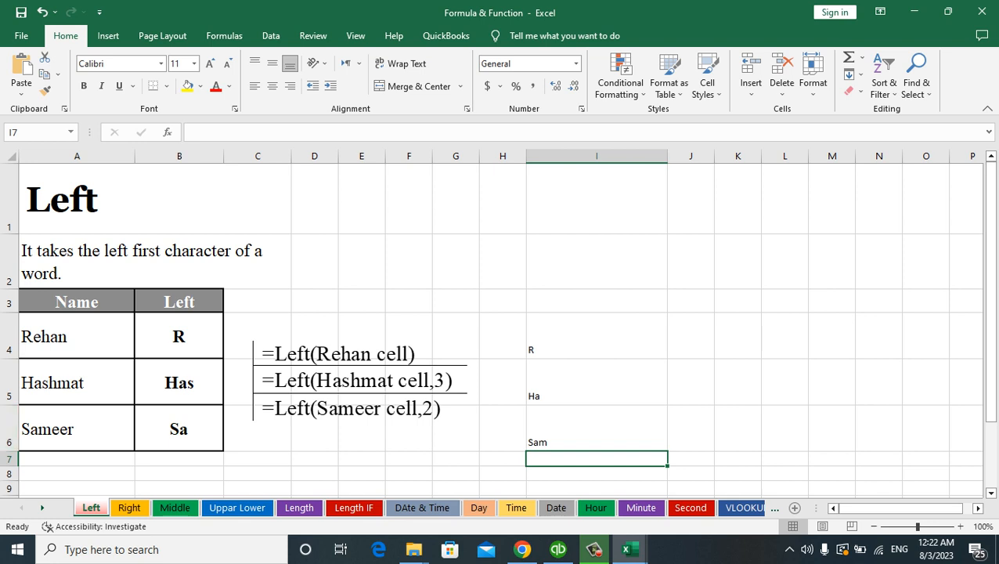
key(Up)
key(Up)
key(Up)
- In J4, search Insert Function for LEFT and open its argument form
key(Right)
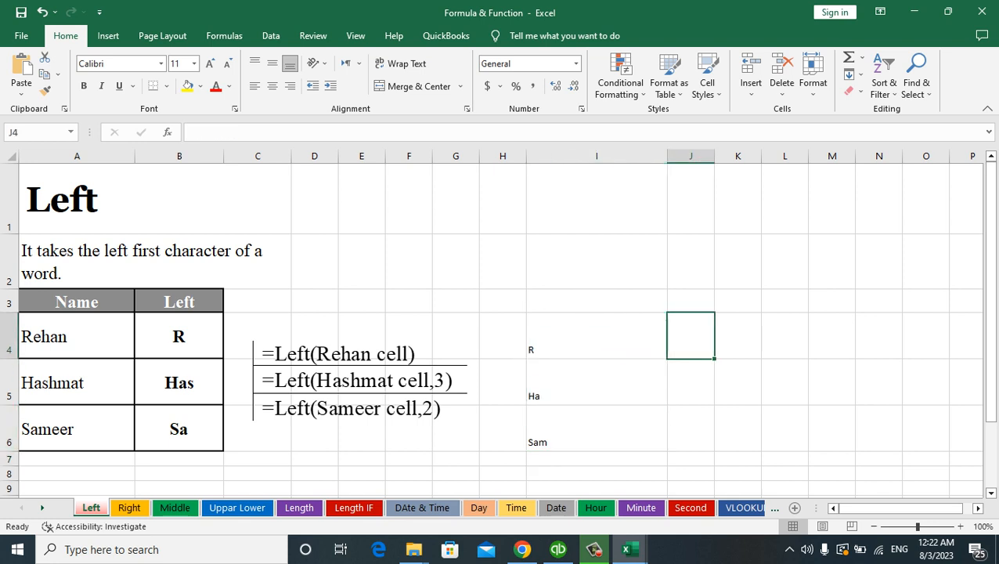
key(shift+F3)
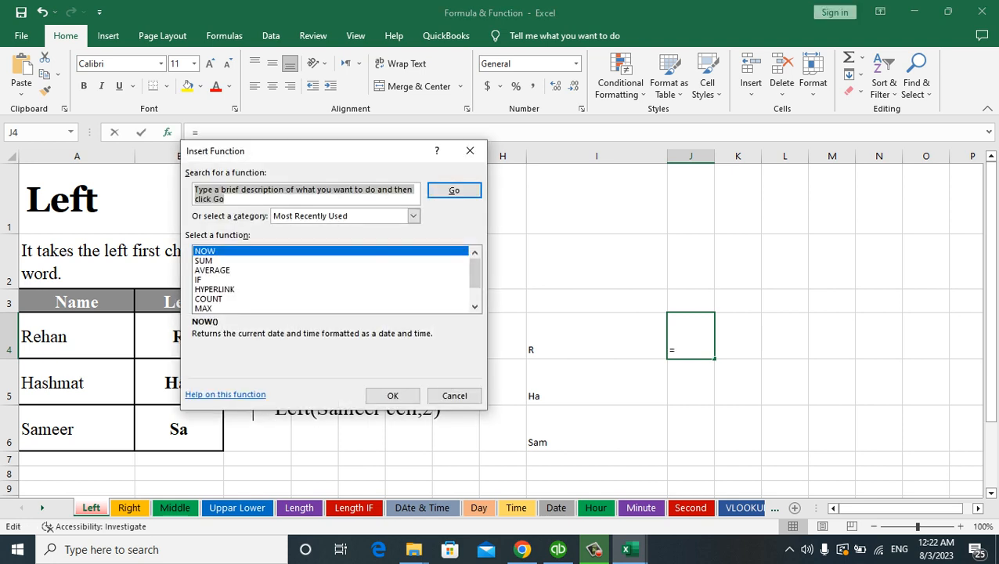
text(ole)
key(BackSpace)
key(BackSpace)
key(BackSpace)
text(le)
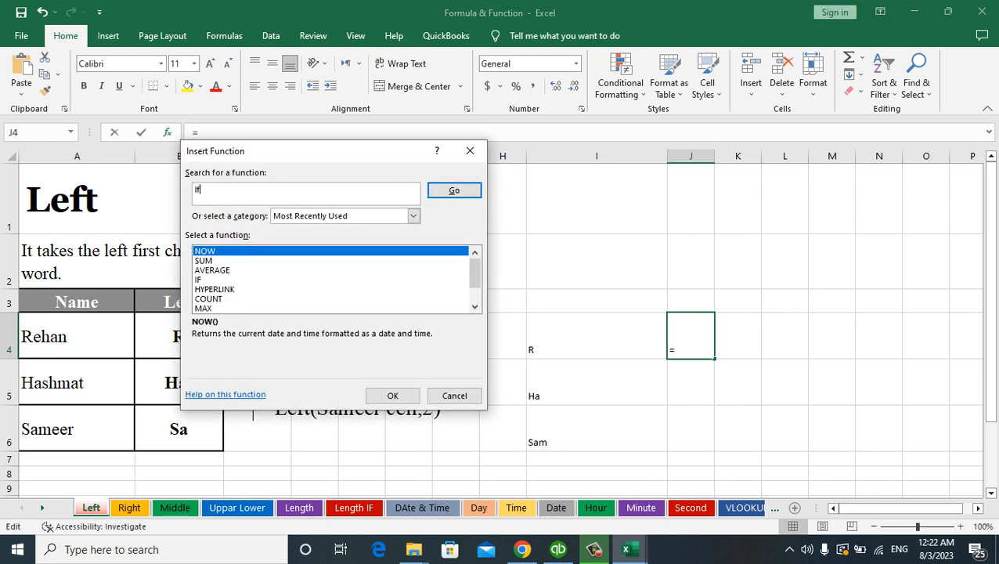
key(BackSpace)
text(eft)
key(Return)
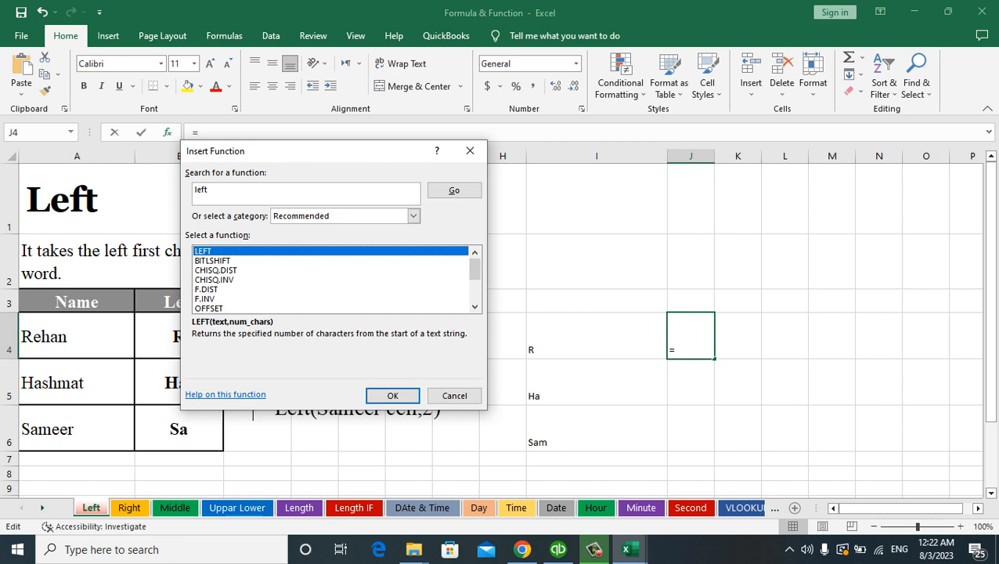
key(Return)
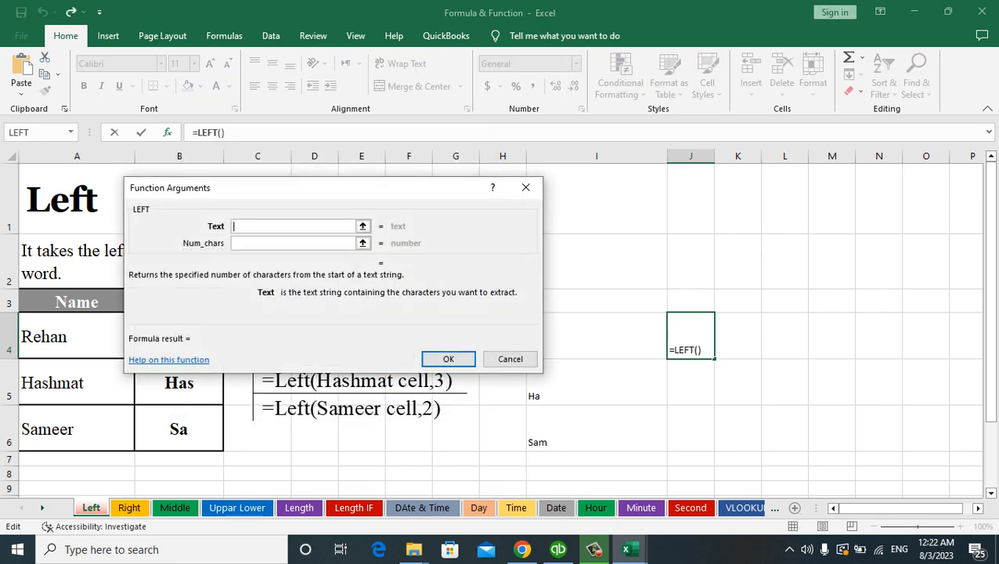
- Set LEFT's text to A4 and characters to 2 so J4 shows Re
drag(317, 199, 653, 223)
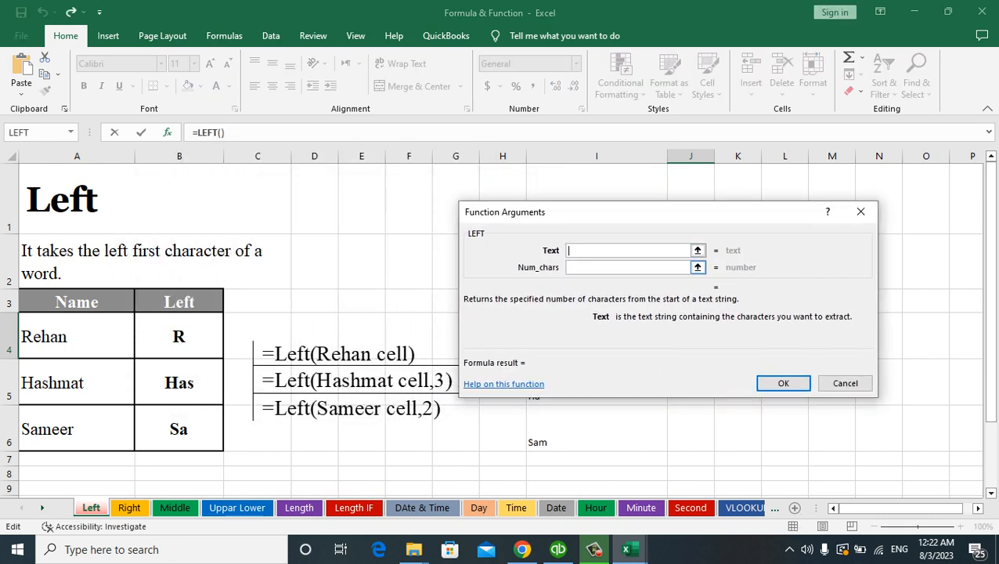
click(697, 250)
click(118, 350)
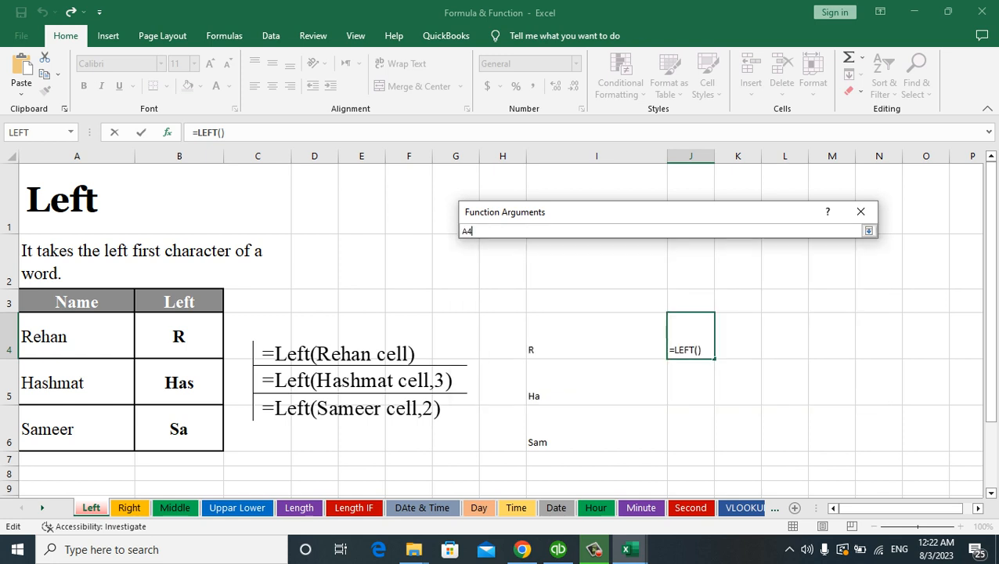
key(Return)
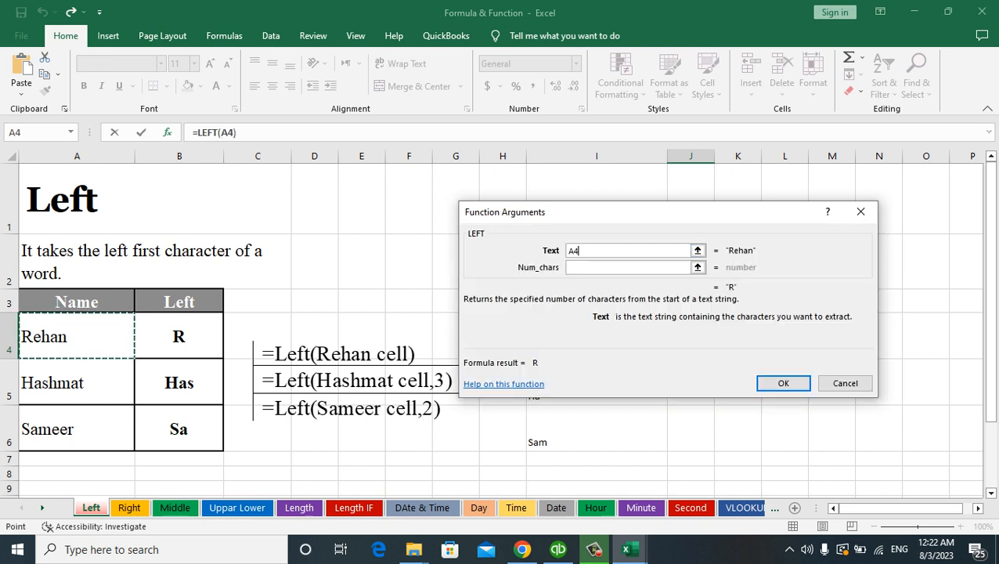
click(629, 267)
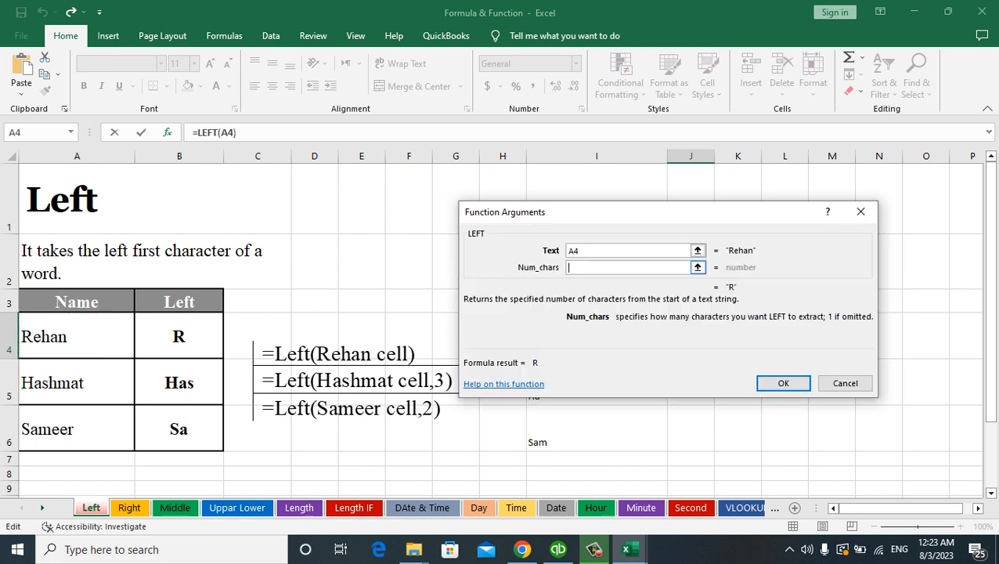
text(2)
click(783, 383)
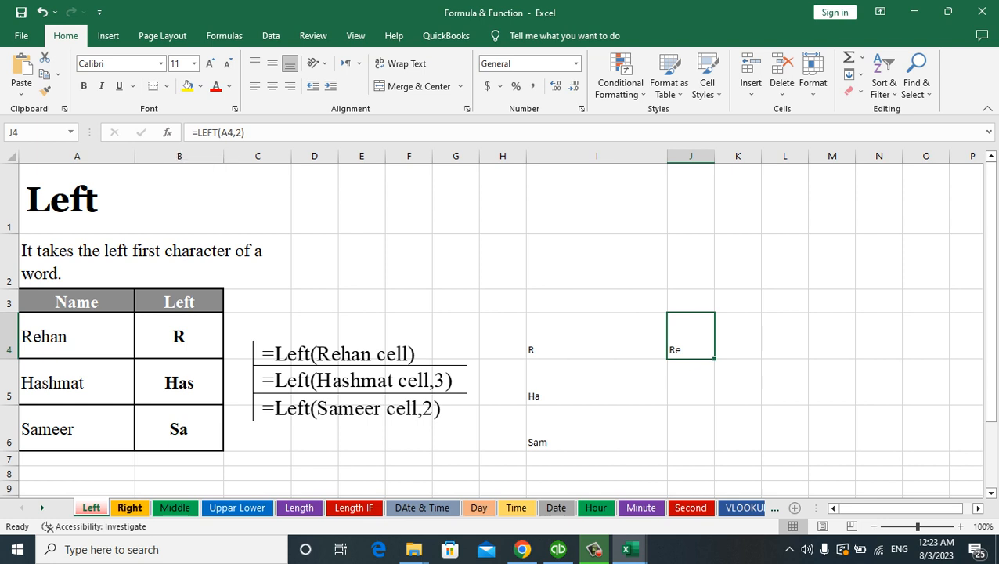
- On the Right sheet, widen column H and set H4's font size to 20
click(129, 508)
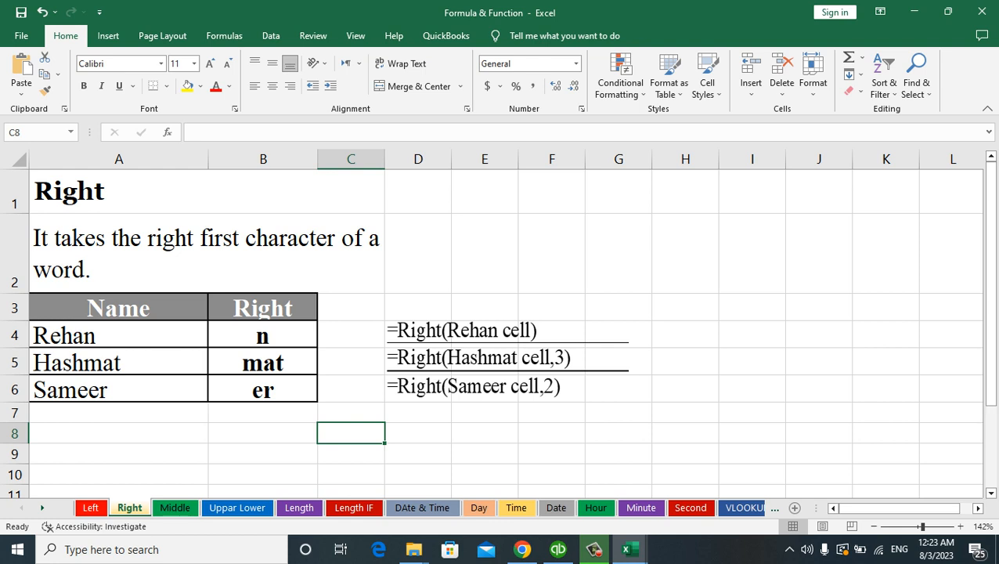
click(206, 191)
click(207, 254)
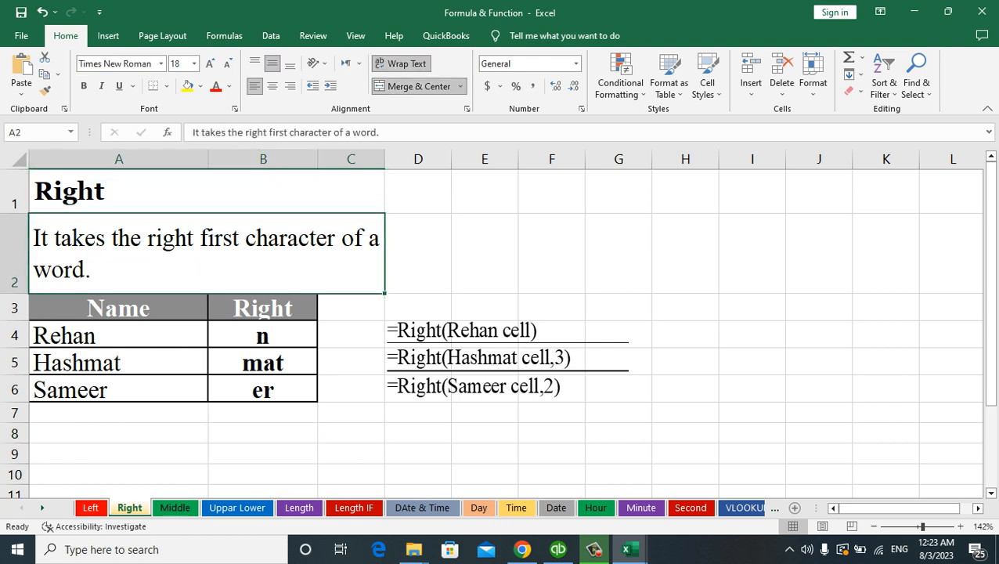
click(685, 334)
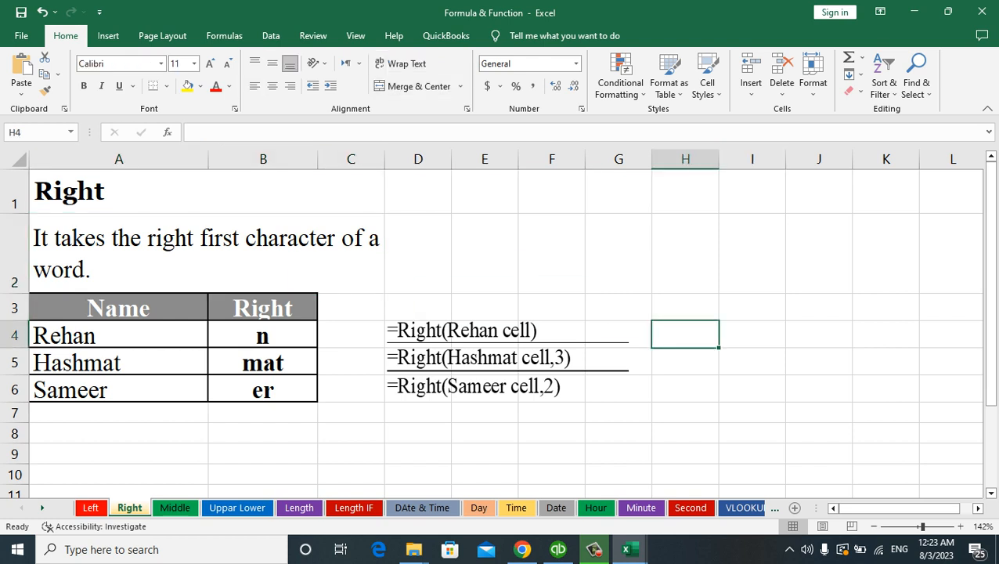
drag(719, 159, 817, 159)
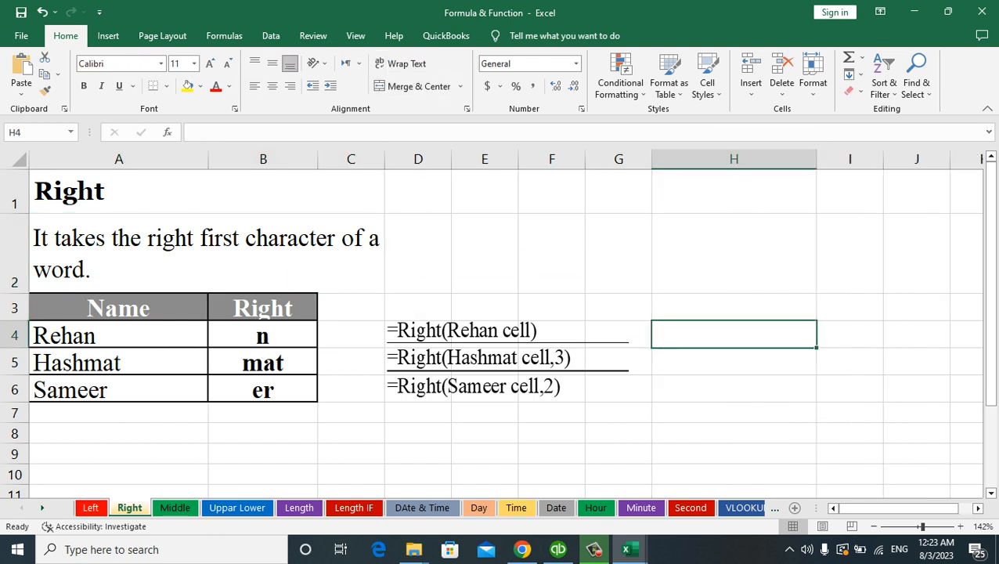
click(194, 63)
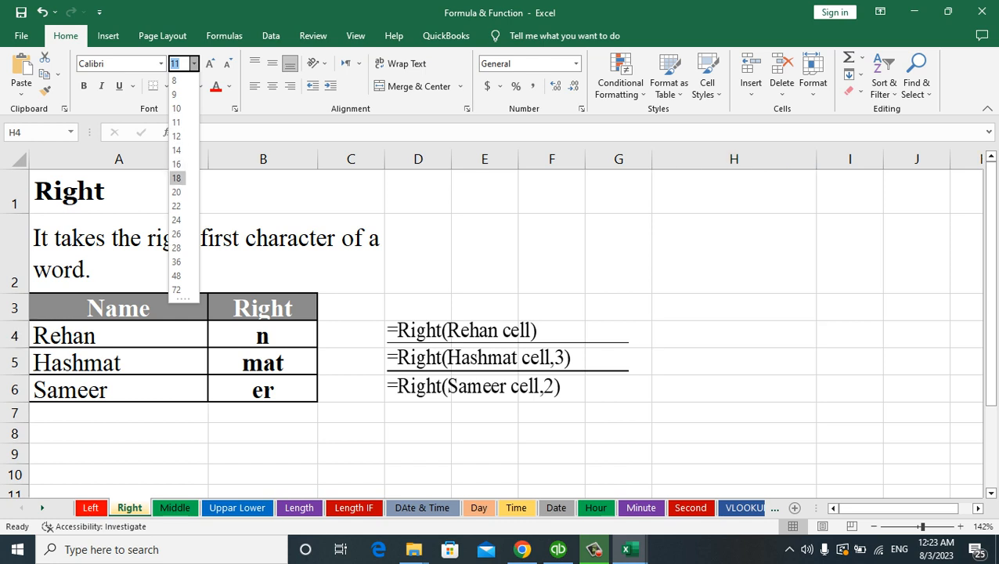
click(176, 192)
- Enter =RIGHT(A4,2), =RIGHT(A5,3) and =RIGHT(A6,4) in H4:H6, showing an, mat, meer
text(=)
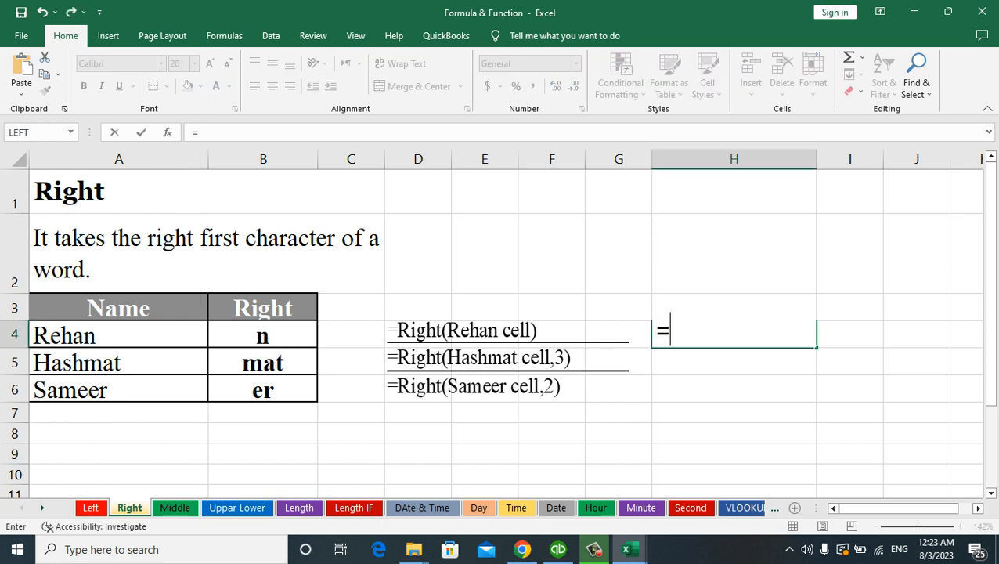
text(right()
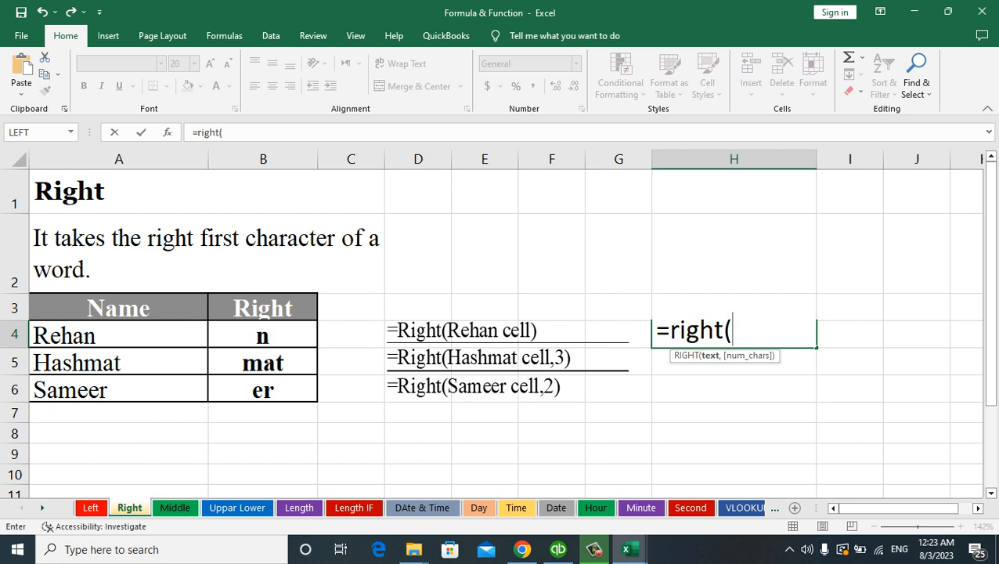
click(119, 335)
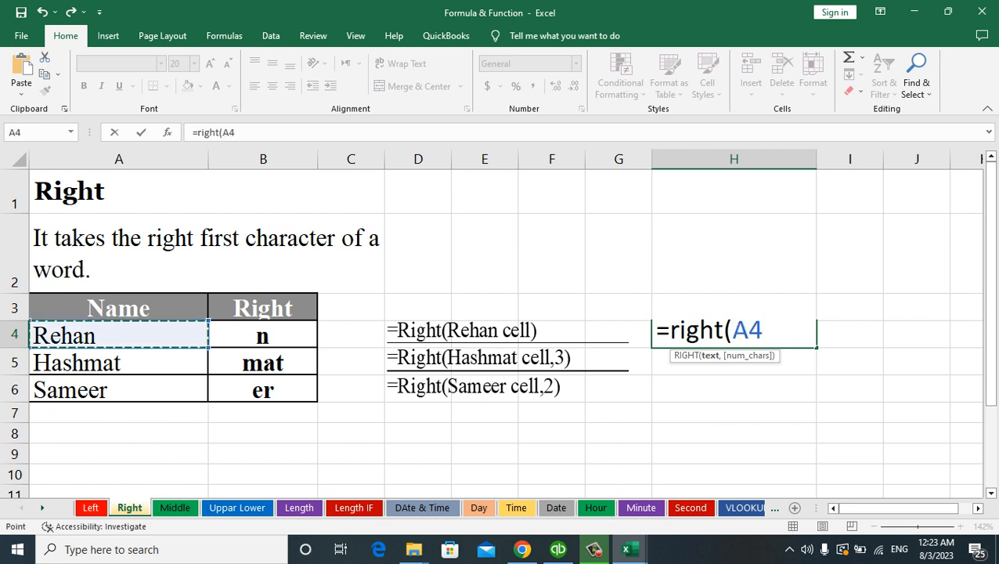
text(,2)
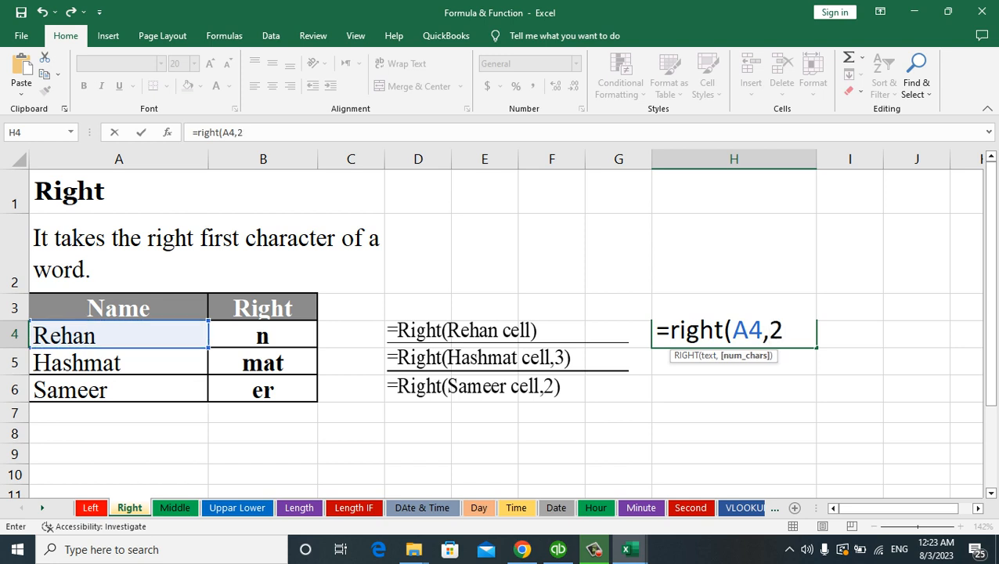
key(Return)
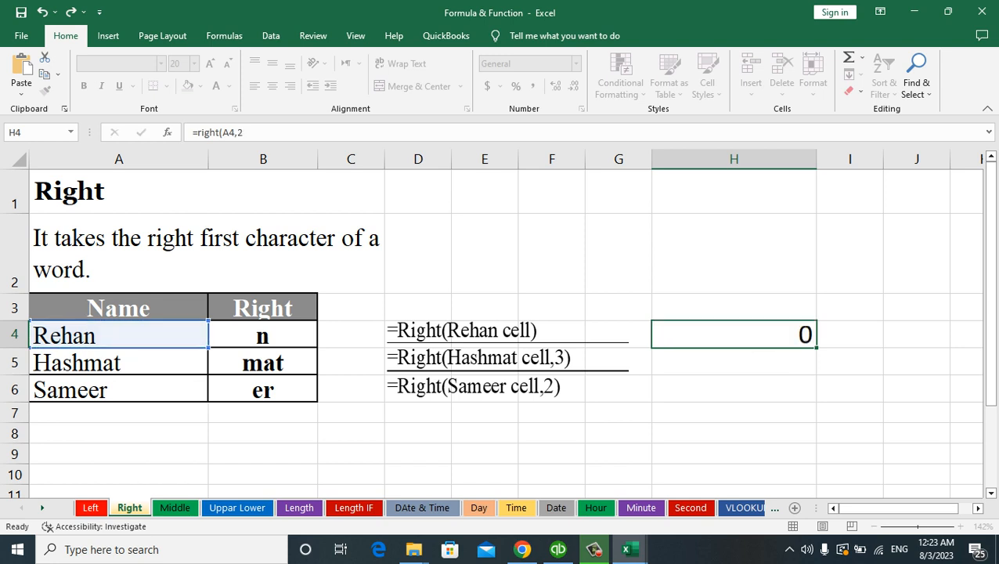
text(=righ)
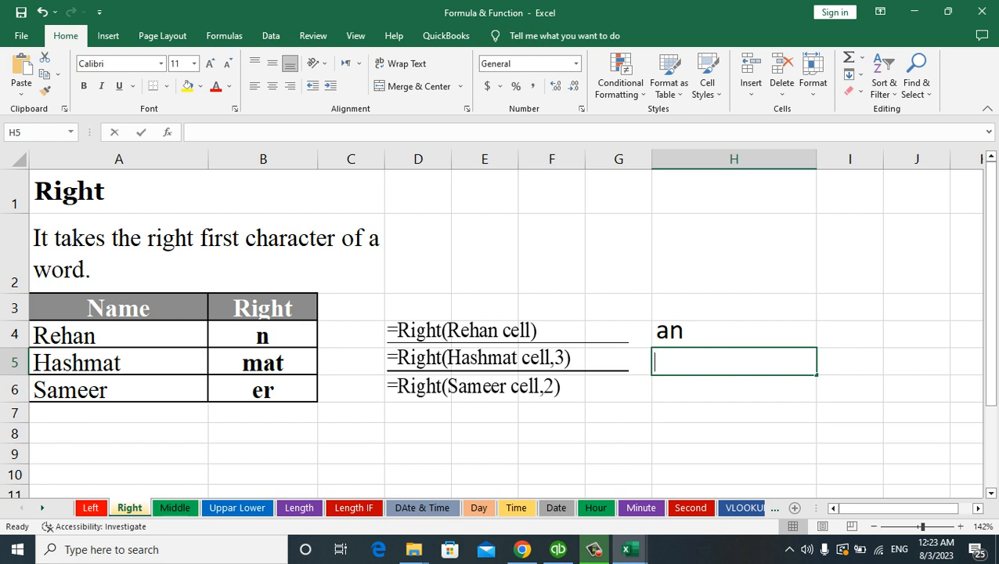
text(t()
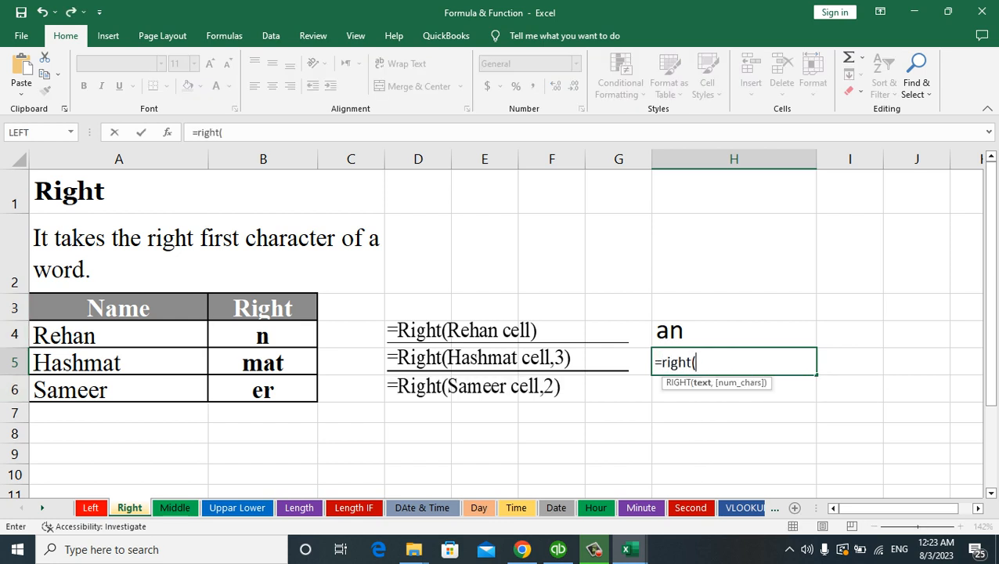
click(119, 362)
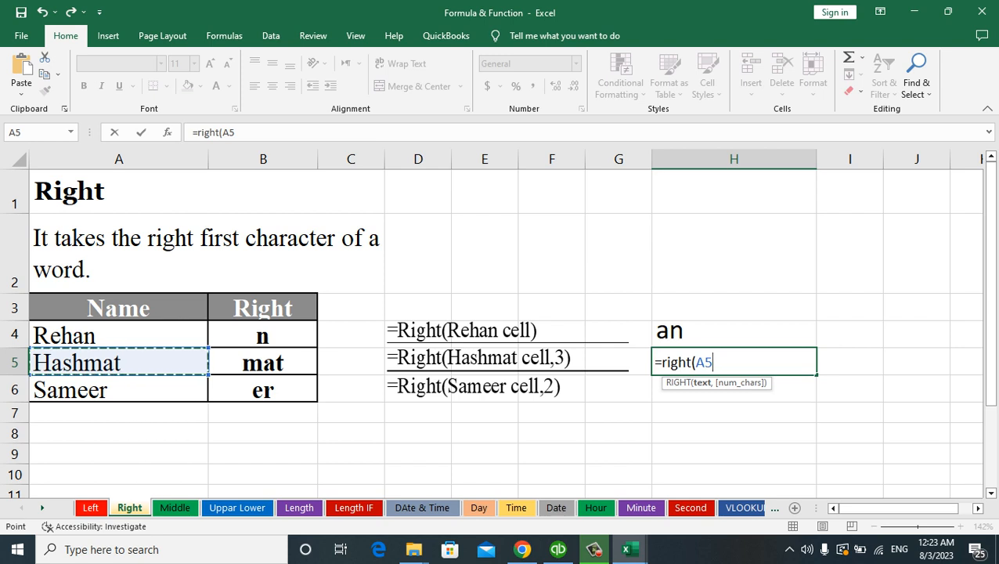
text(,3)
key(Return)
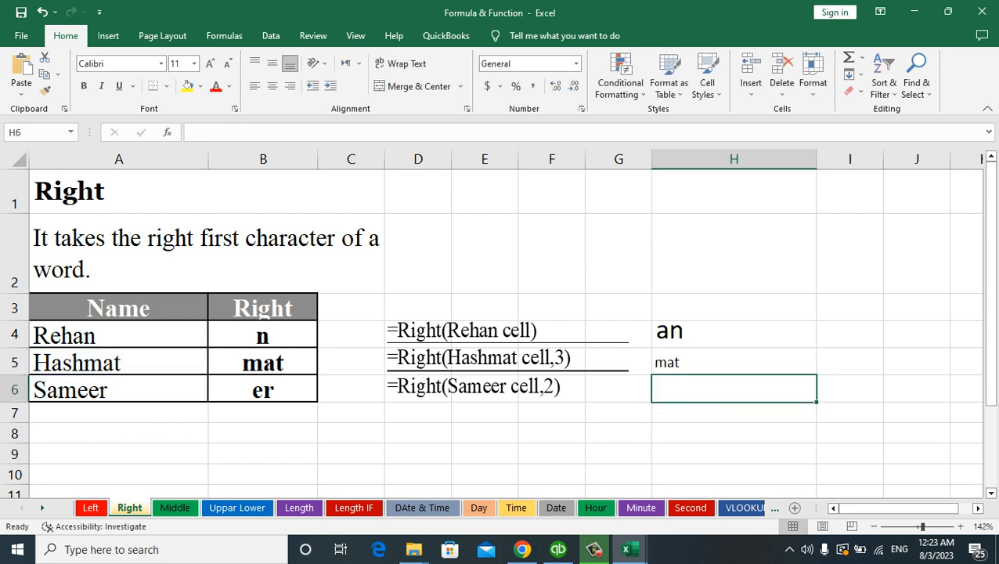
text(=)
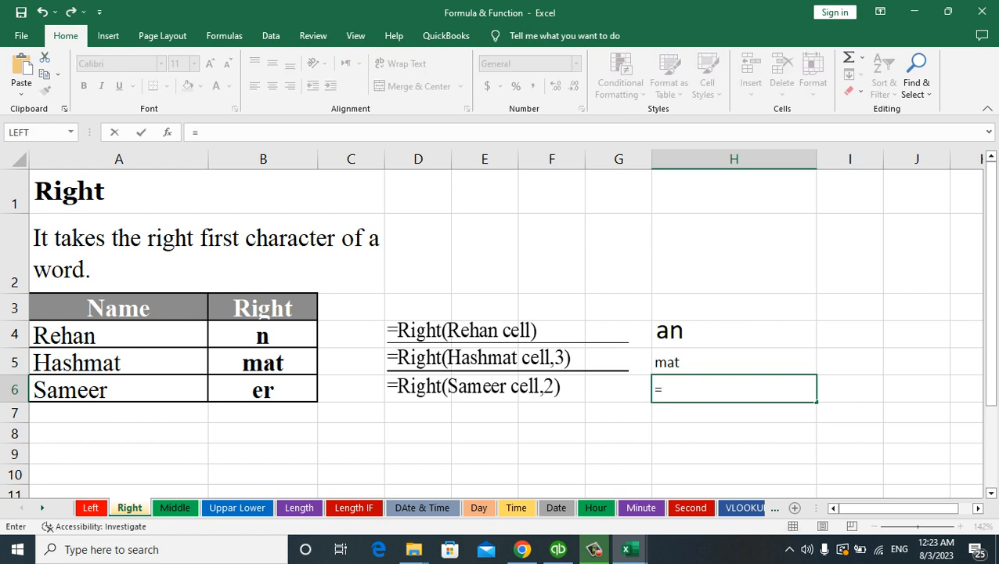
text(right()
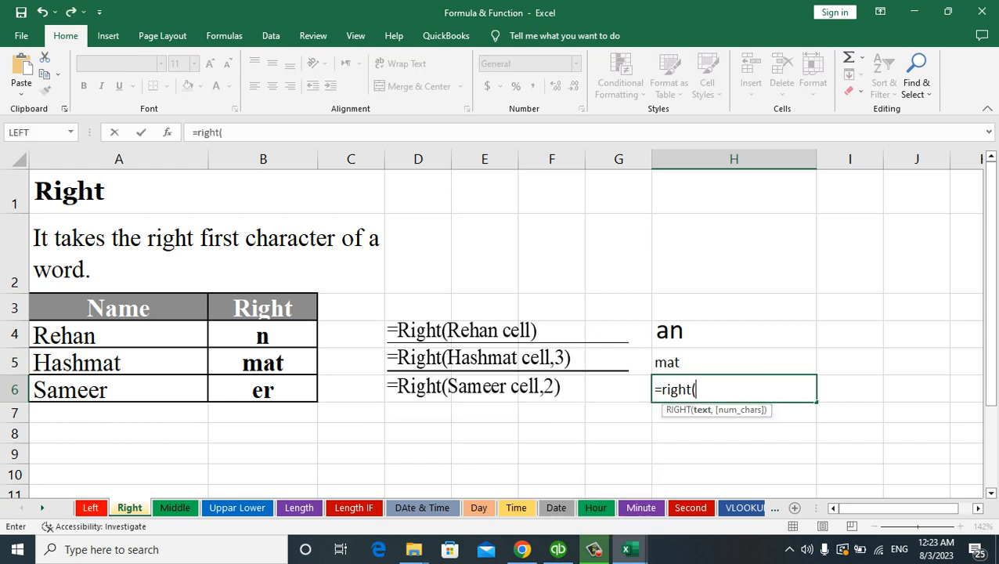
click(118, 390)
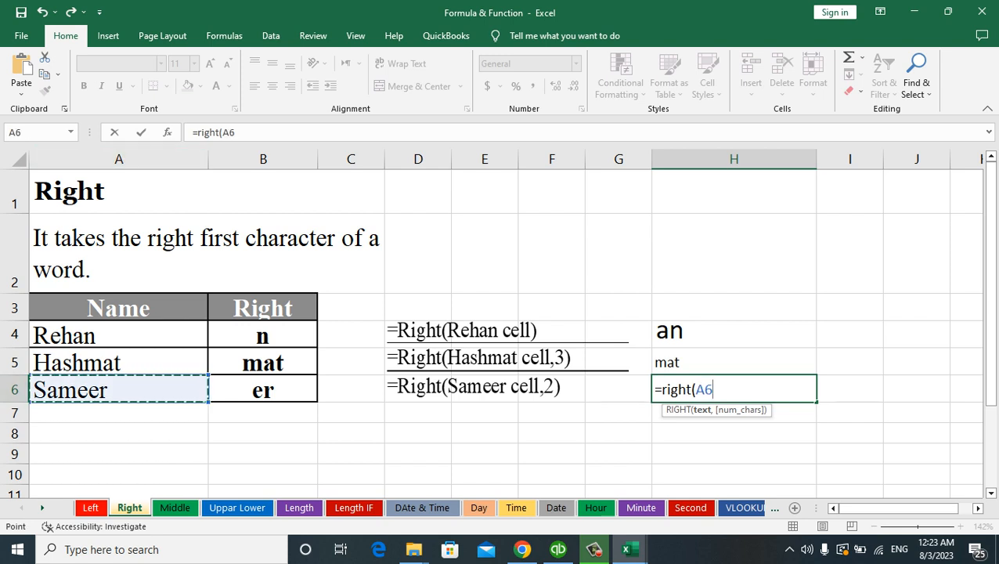
text(,)
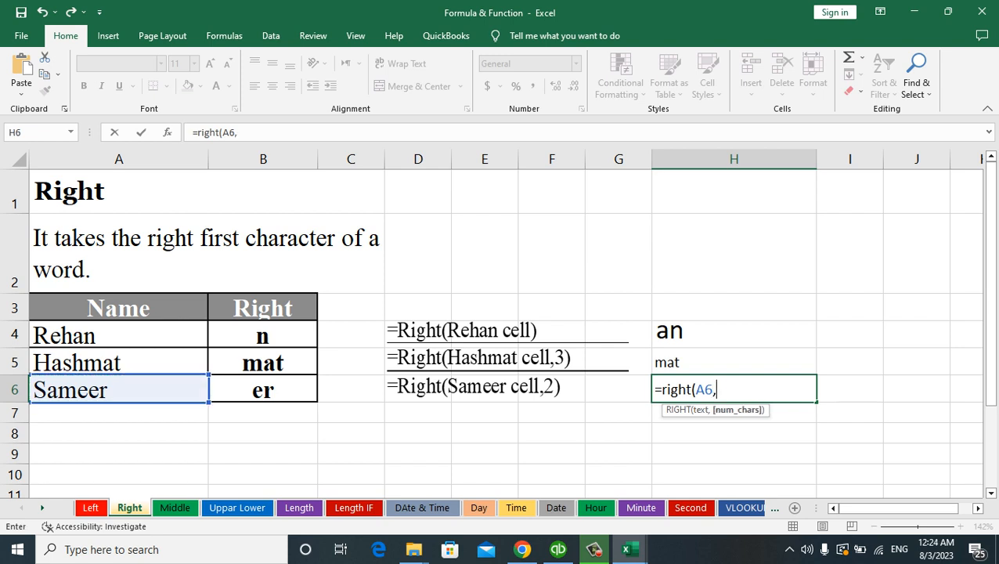
text(4)
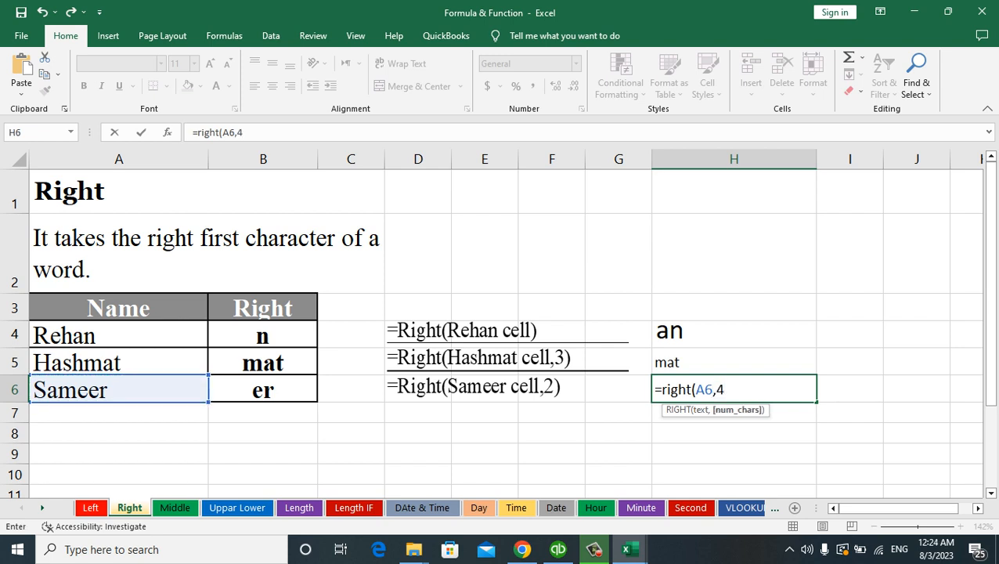
text())
key(Return)
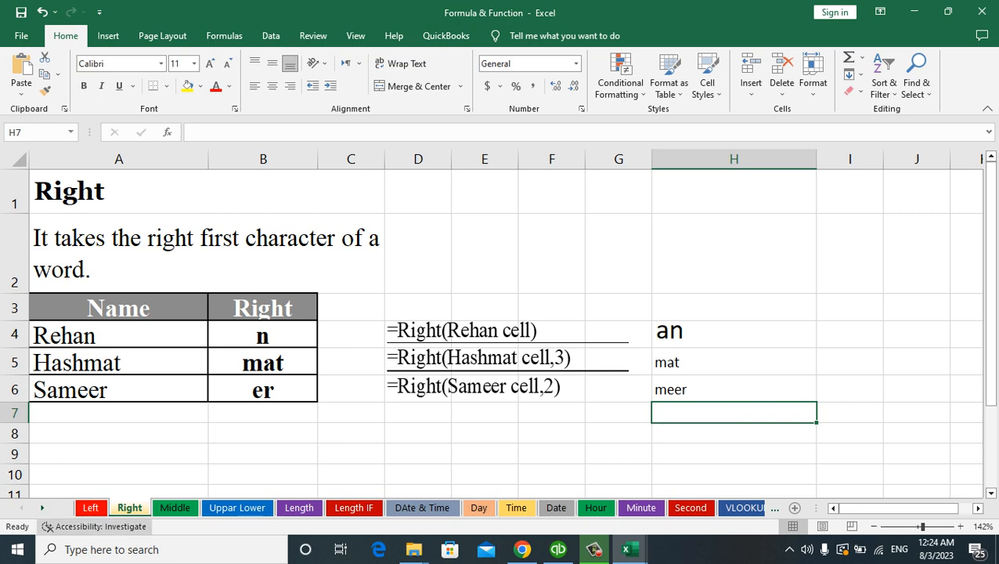
- Move through the sheet tabs to the Middle sheet
click(91, 508)
key(ctrl+Page_Down)
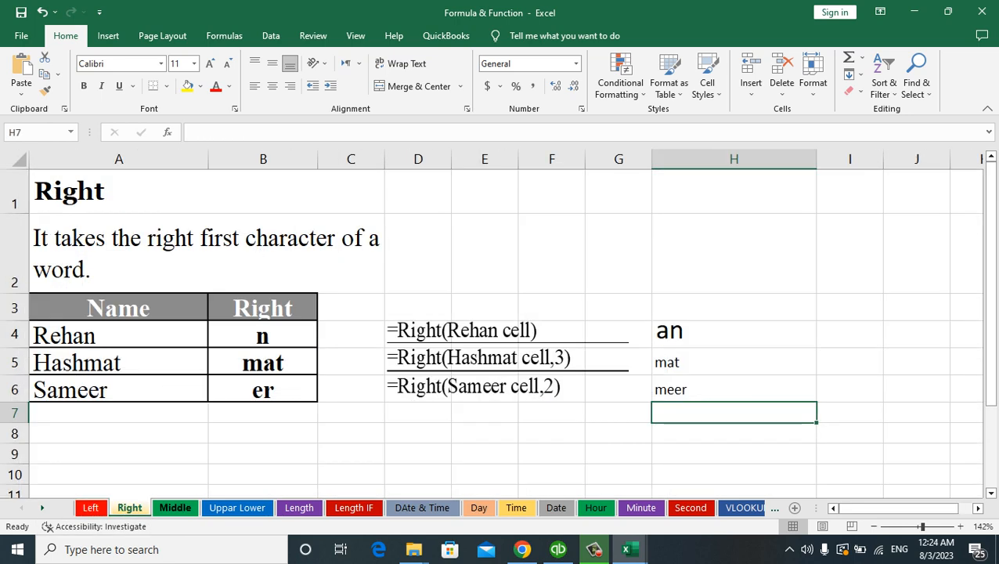
key(ctrl+Page_Down)
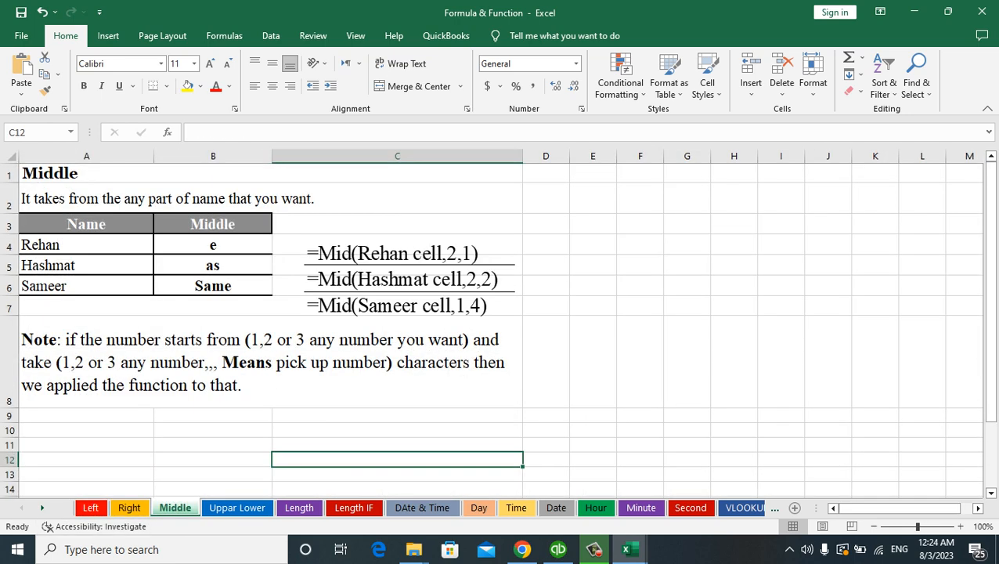
- Set E4:H7 to 18-point text and widen column E
drag(592, 244, 732, 306)
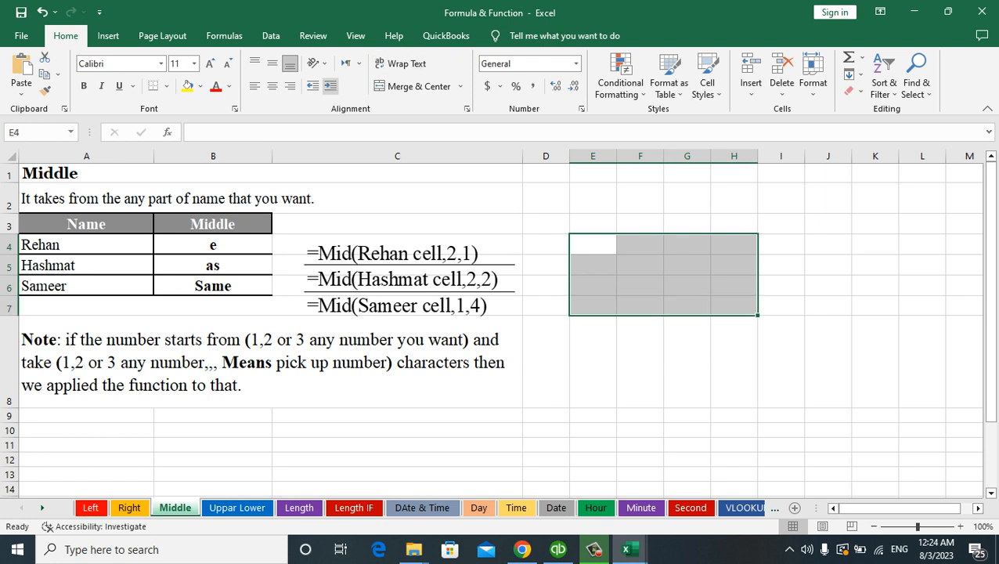
click(210, 64)
click(210, 63)
click(209, 63)
click(210, 63)
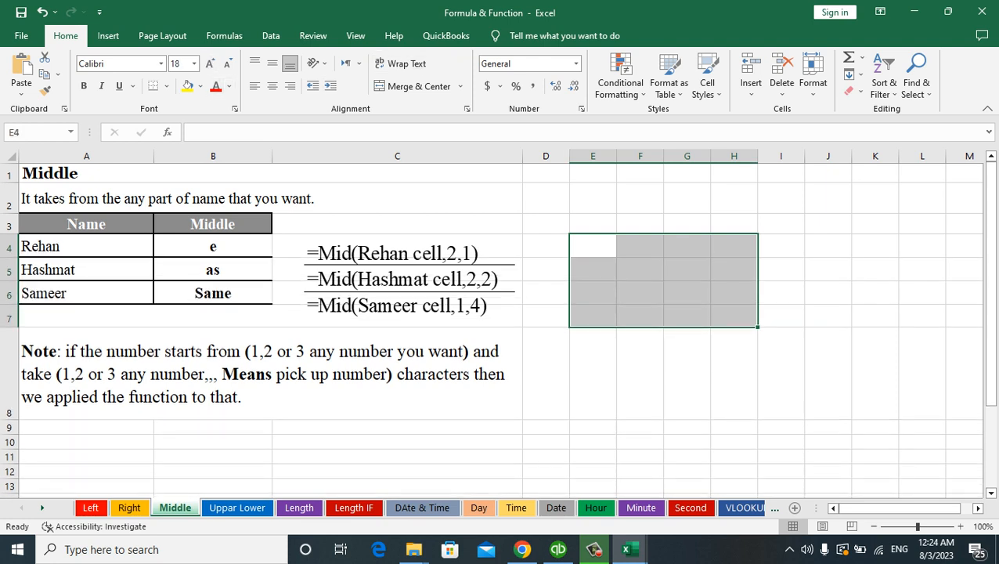
drag(616, 155, 689, 156)
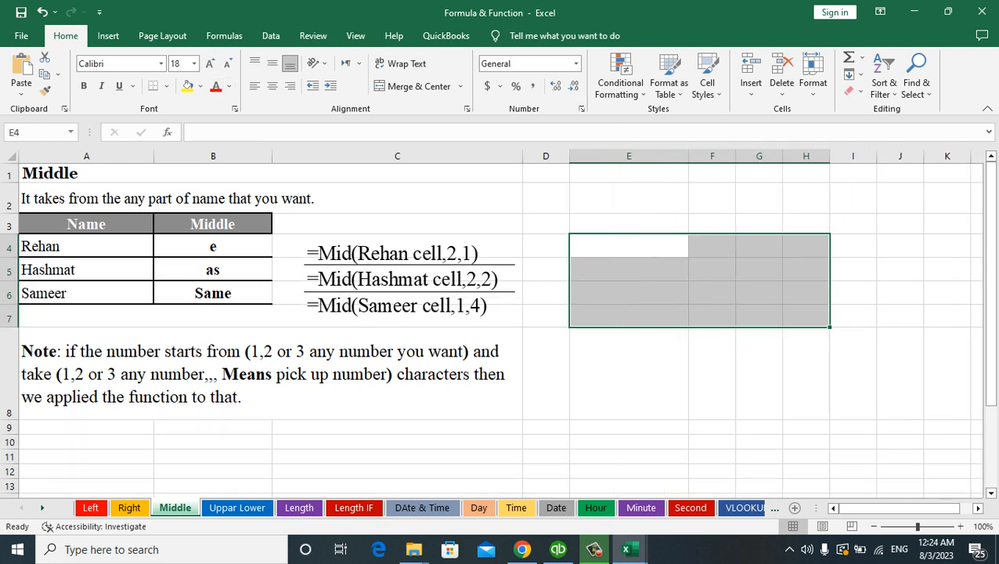
- Enter =MID(A4,2,2) in E4 to return eh
click(629, 246)
text(=mid()
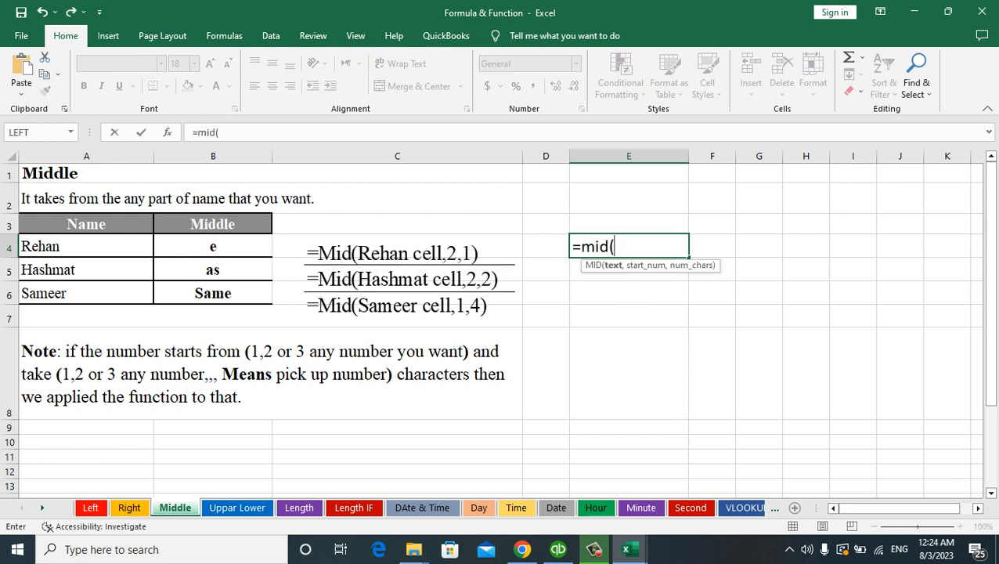
click(86, 246)
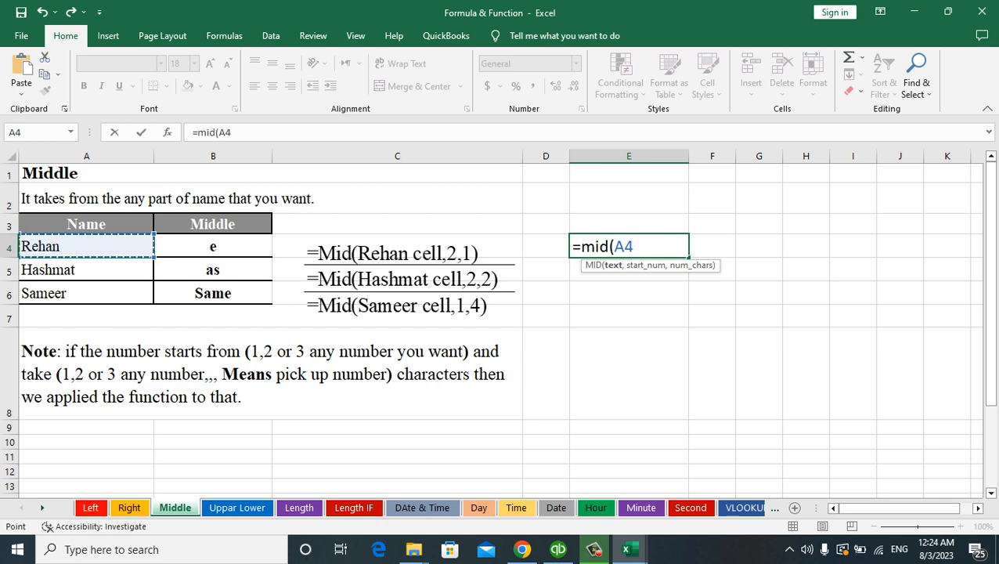
text(,2)
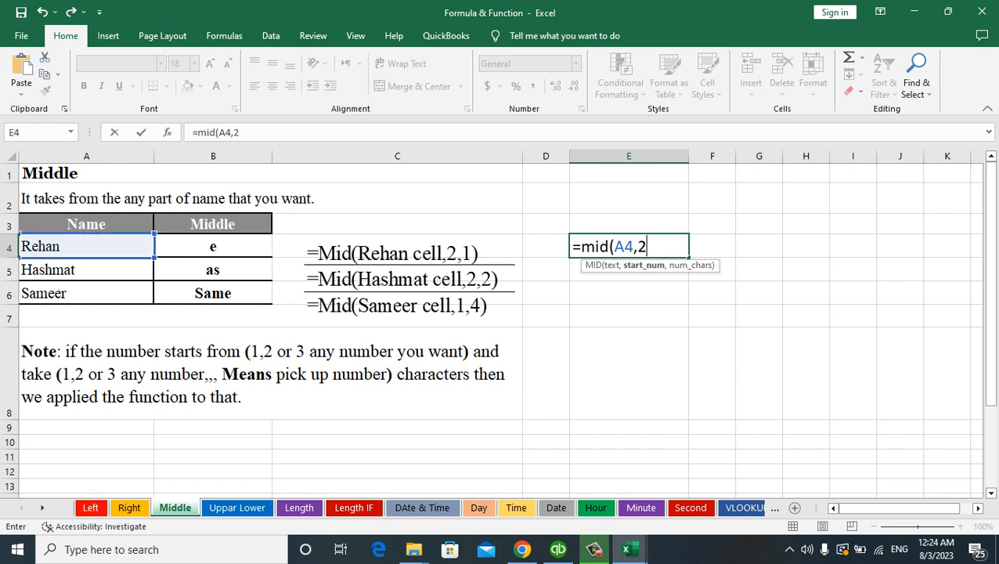
text(2)
key(BackSpace)
text(,2)
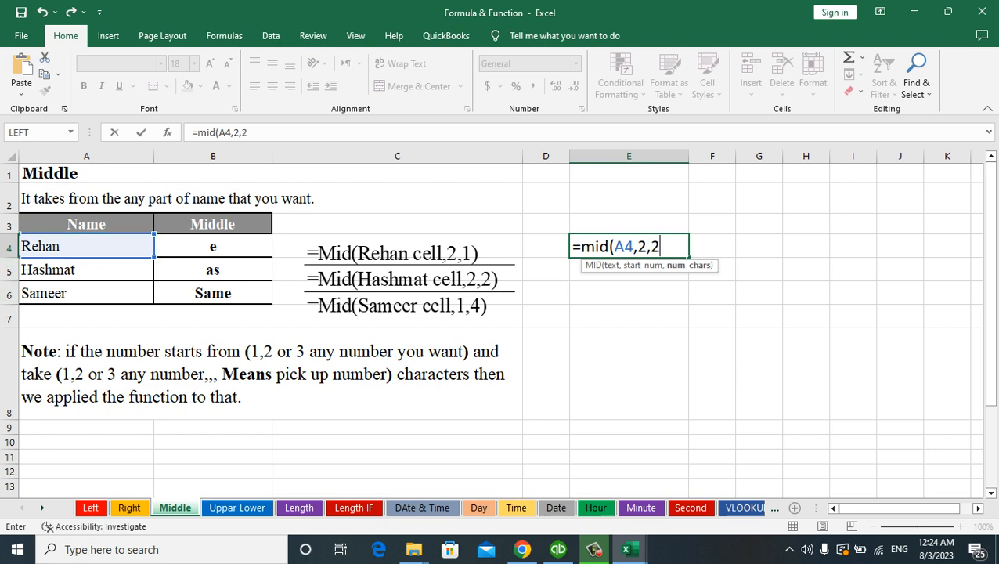
text())
key(Return)
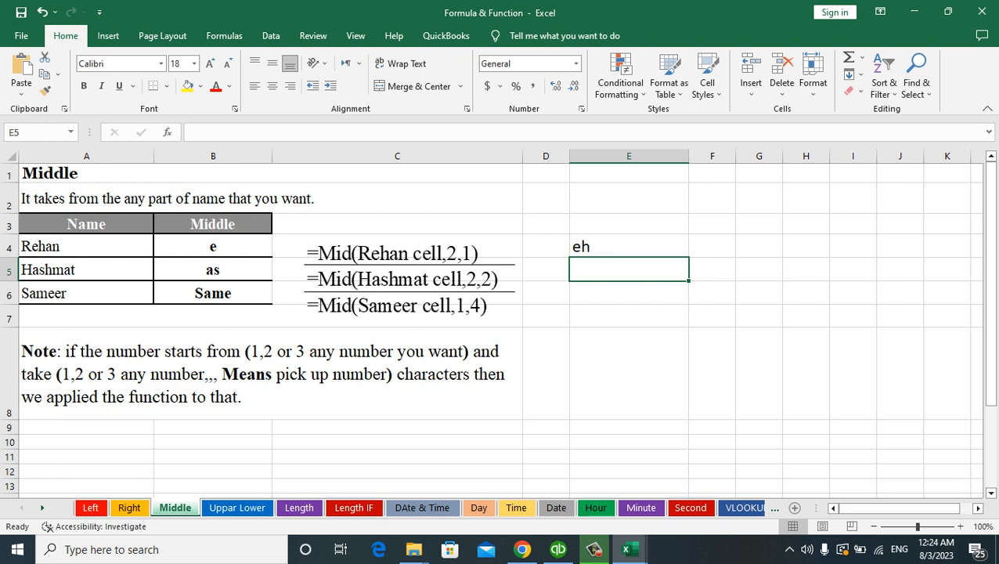
- Fill the MID formula down to E6, then change E6's count to 4 for amee
drag(629, 246, 629, 293)
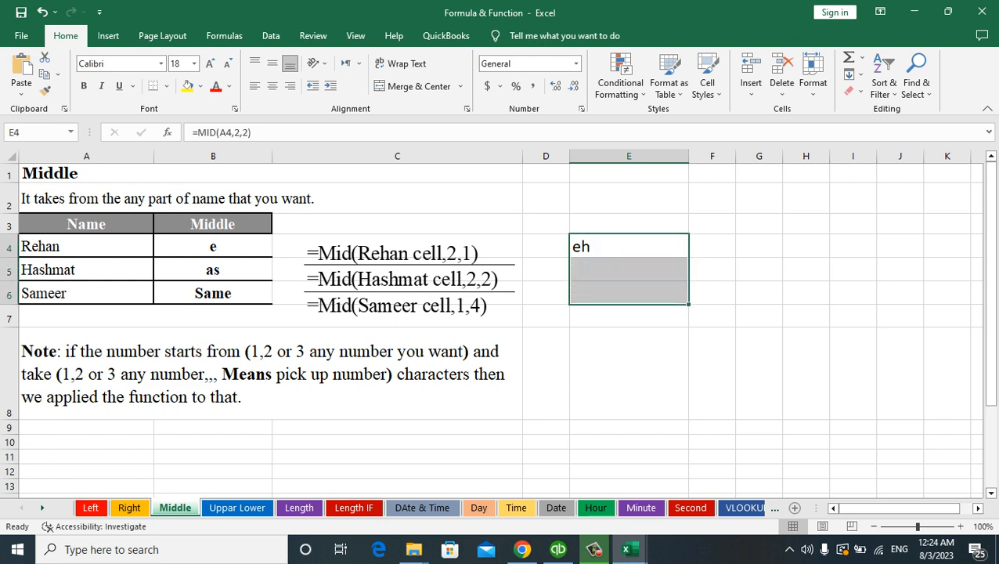
key(ctrl+d)
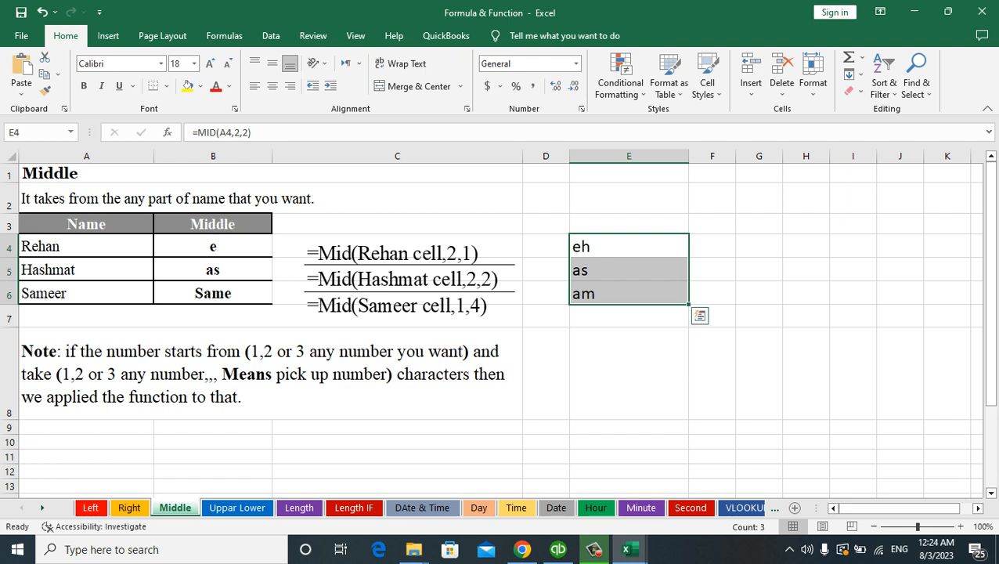
click(628, 294)
double_click(626, 294)
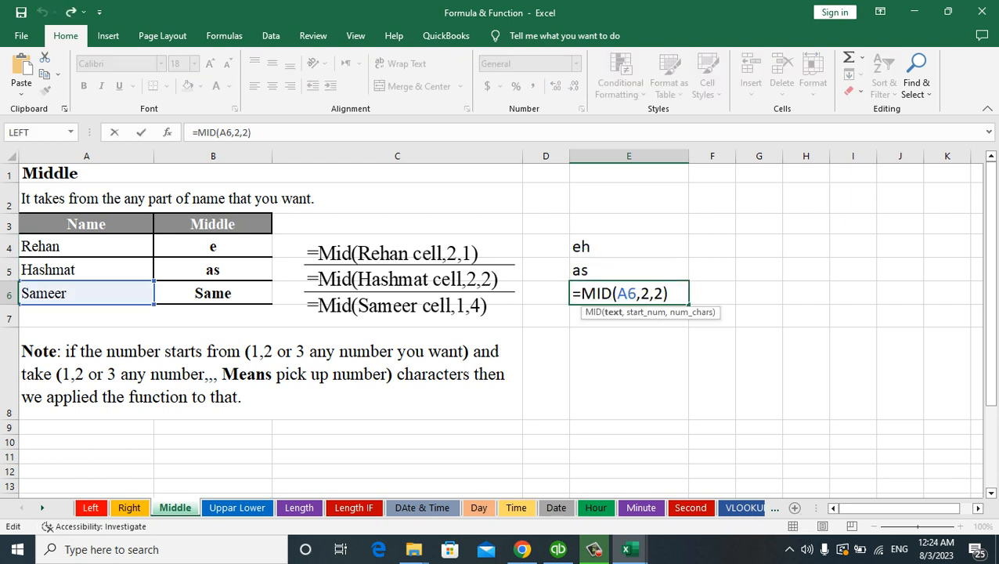
double_click(658, 294)
text(3)
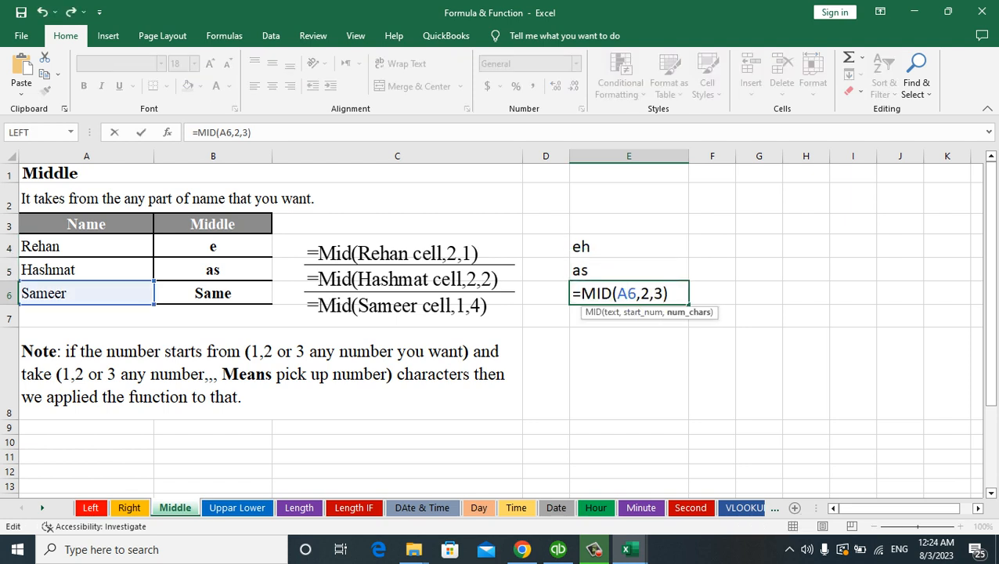
key(BackSpace)
text(4)
key(Return)
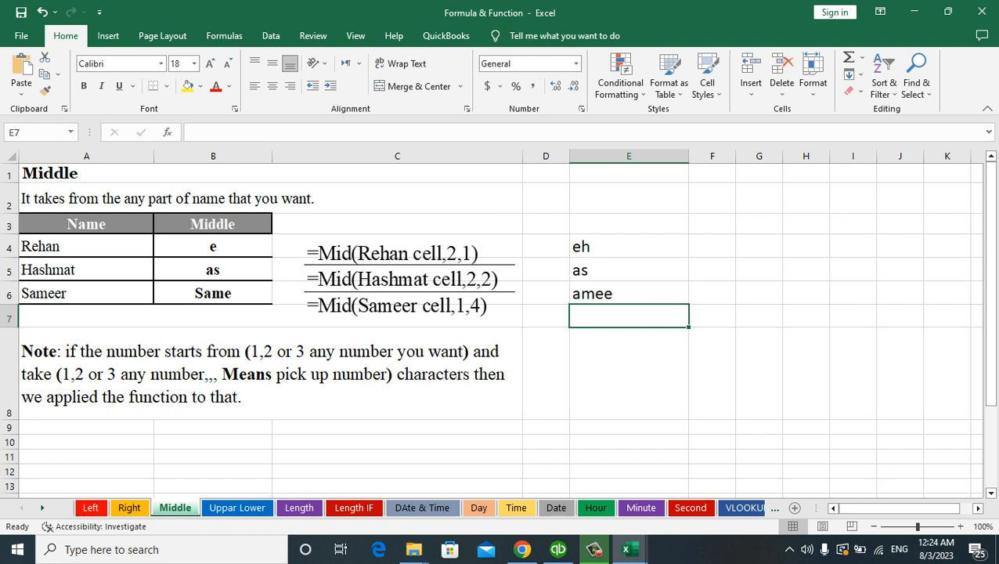
click(628, 294)
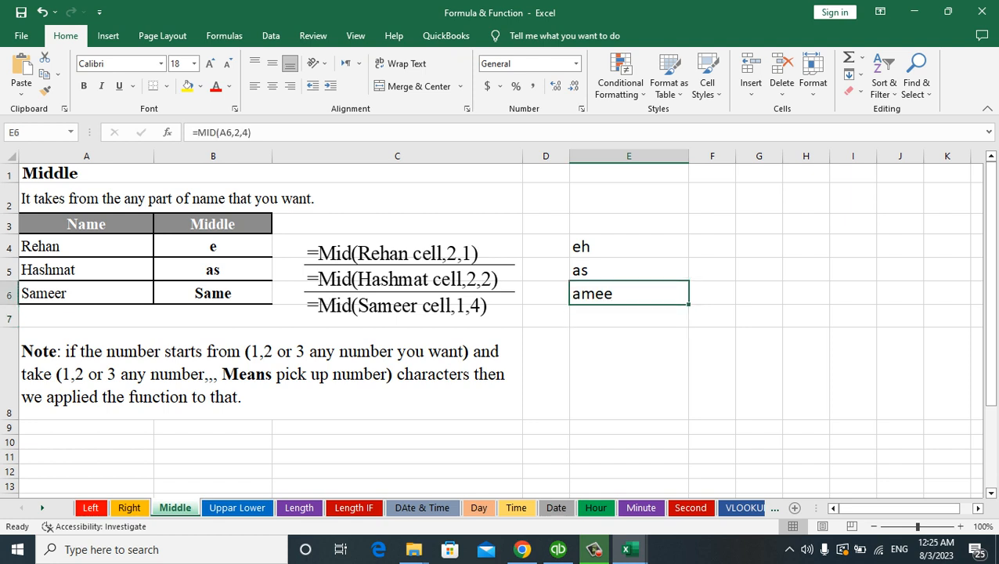
click(628, 317)
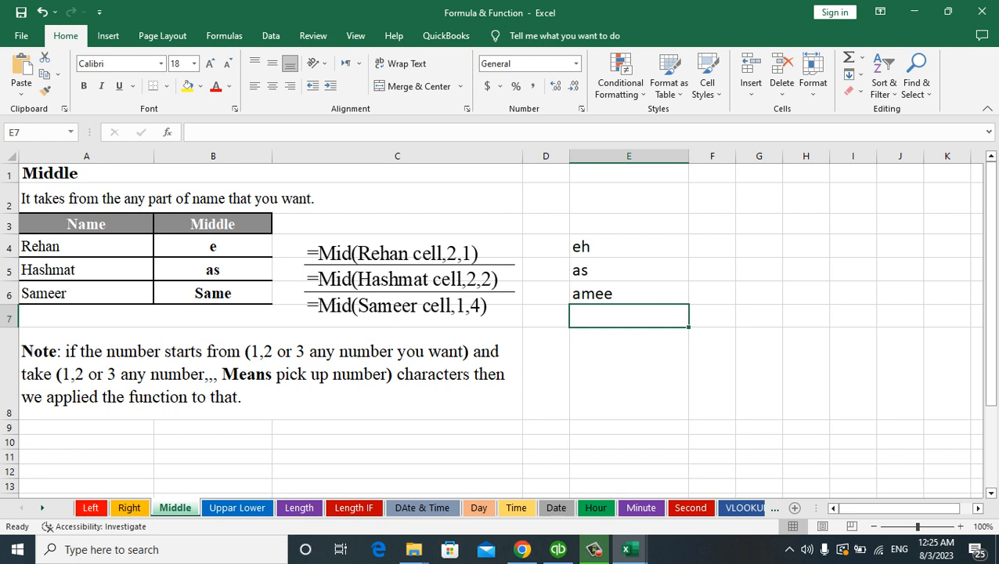
- On the Uppar Lower sheet, zoom to 190% and raise the empty cells' font to 18
click(237, 507)
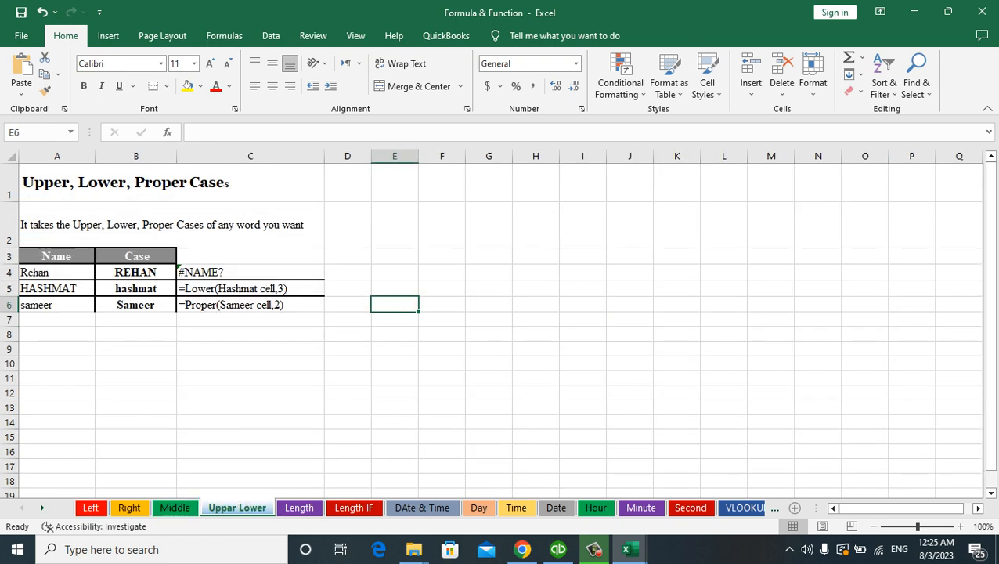
drag(918, 527, 927, 527)
drag(752, 383, 752, 474)
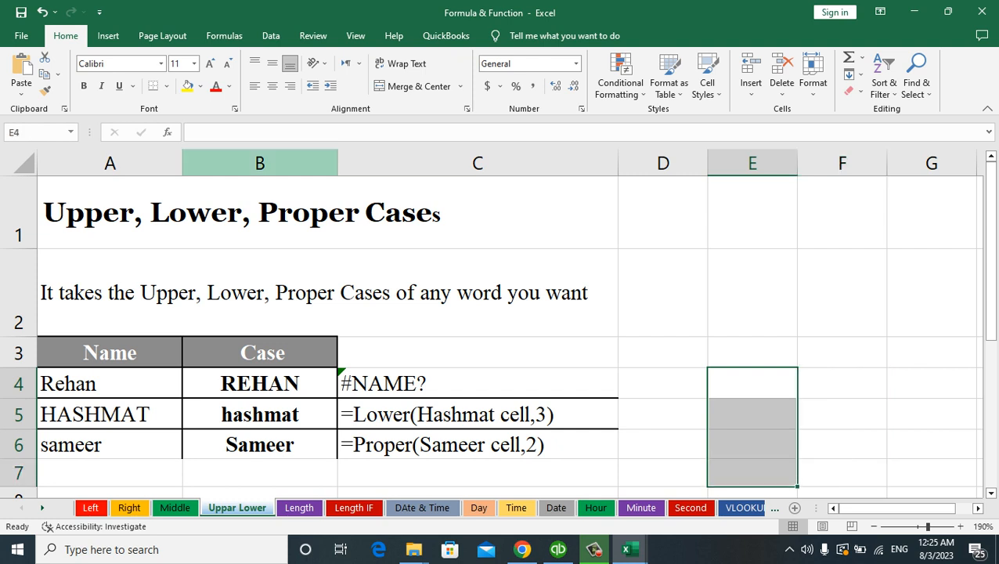
click(210, 63)
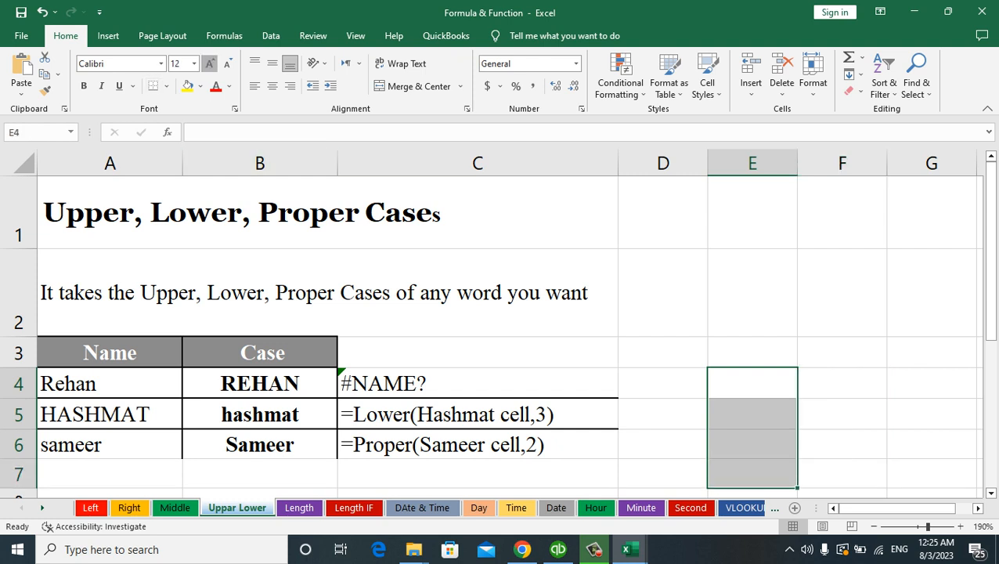
click(209, 62)
click(209, 62)
click(210, 63)
- Enter =UPPER(A4) in E4 to display REHAN
click(751, 390)
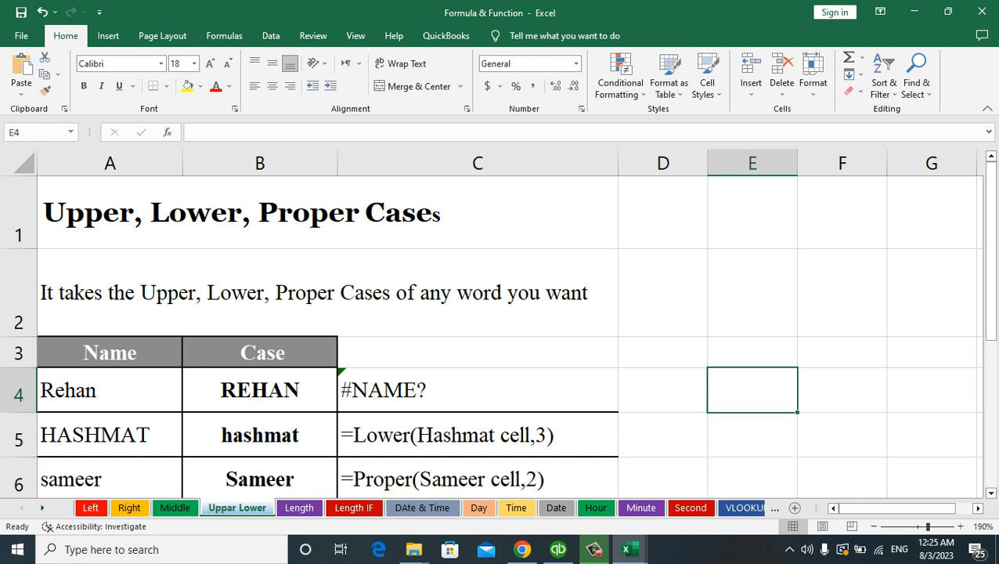
text(=)
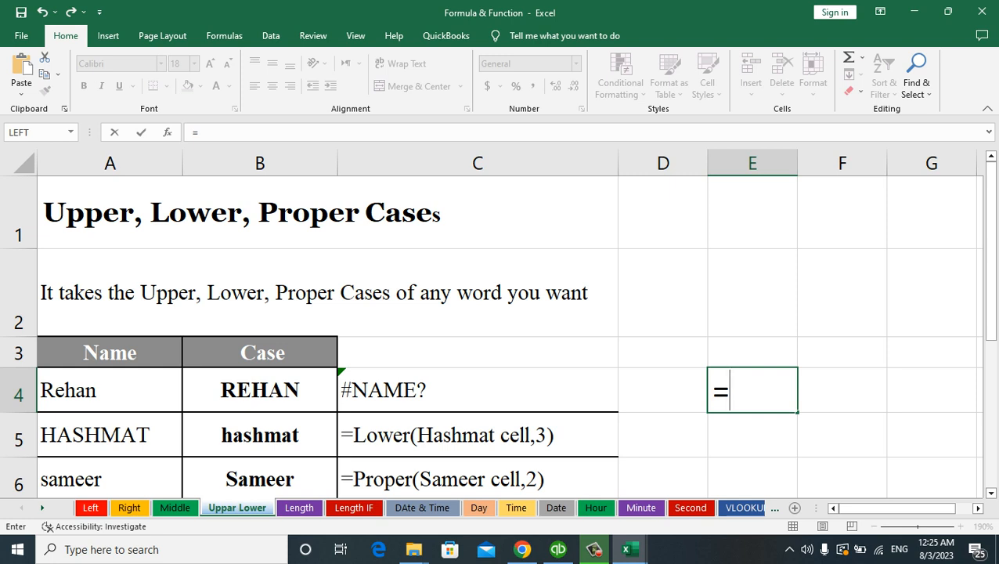
text(uppar)
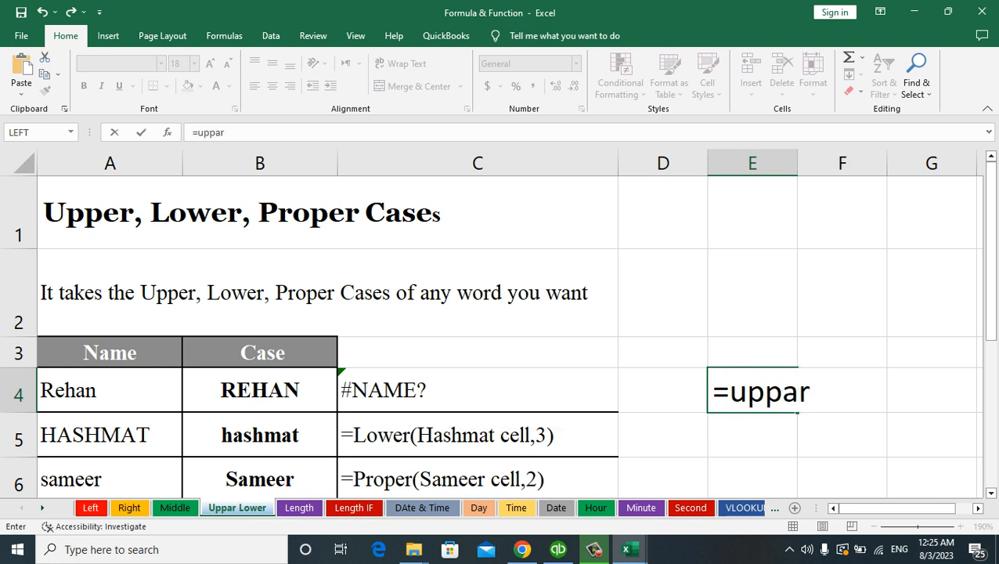
key(BackSpace)
key(BackSpace)
text(er()
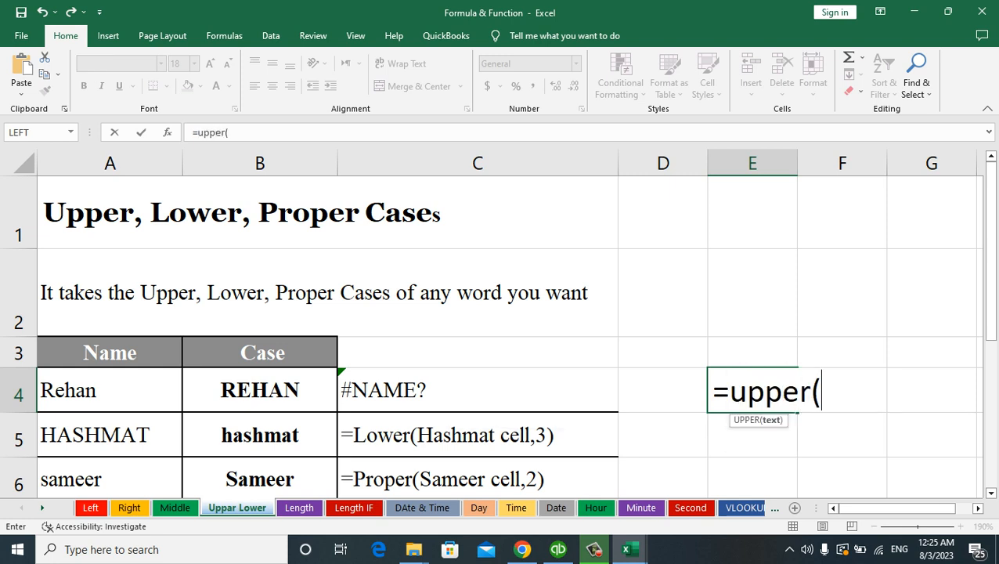
click(110, 390)
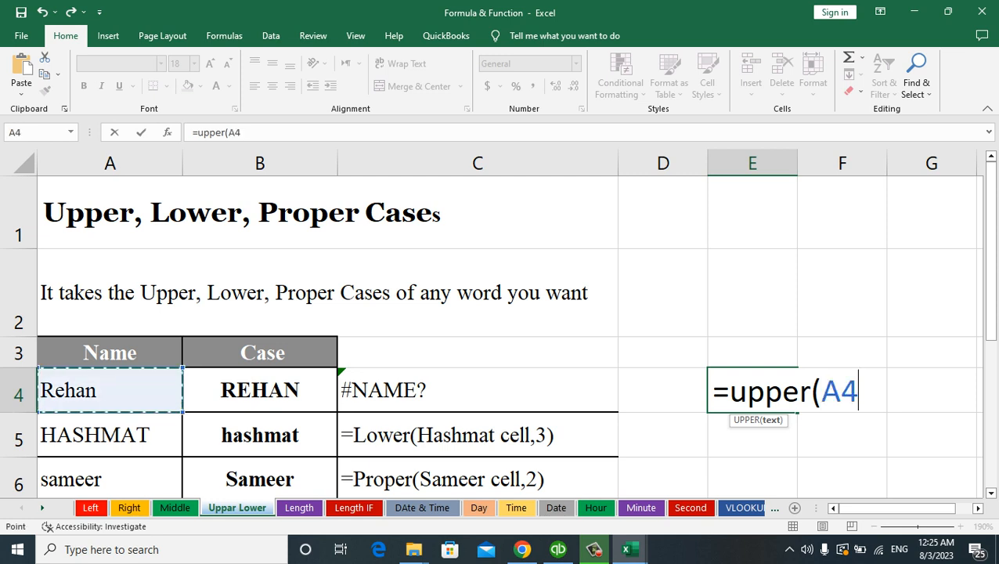
text())
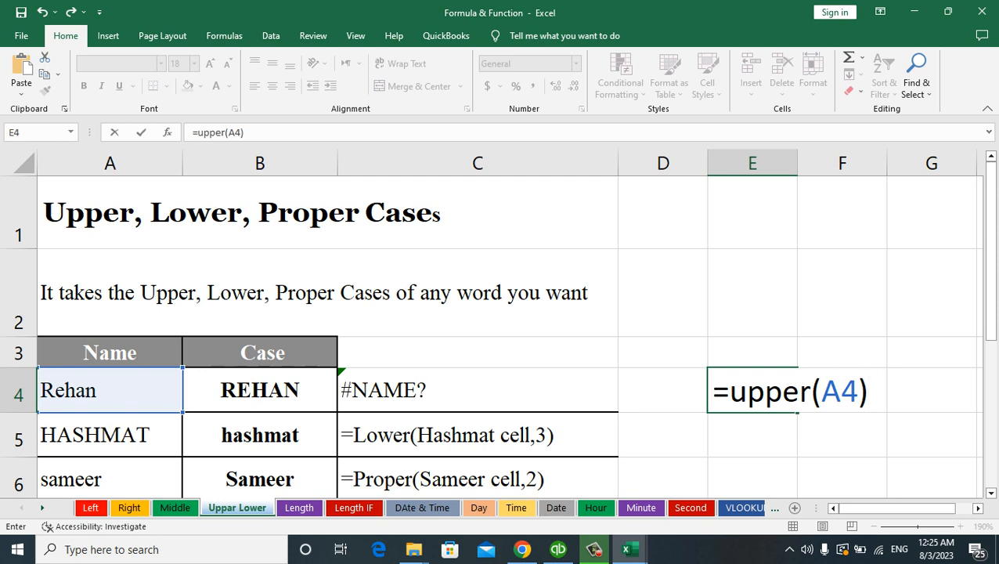
key(Return)
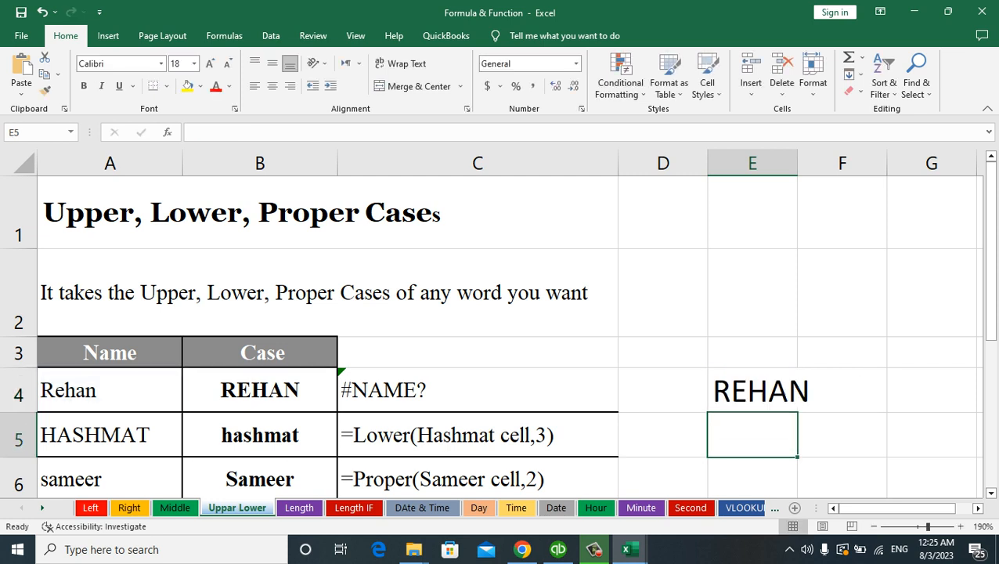
- Enter =LOWER(A5) in E5, removing the extra argument, to show hashmat
text(=l)
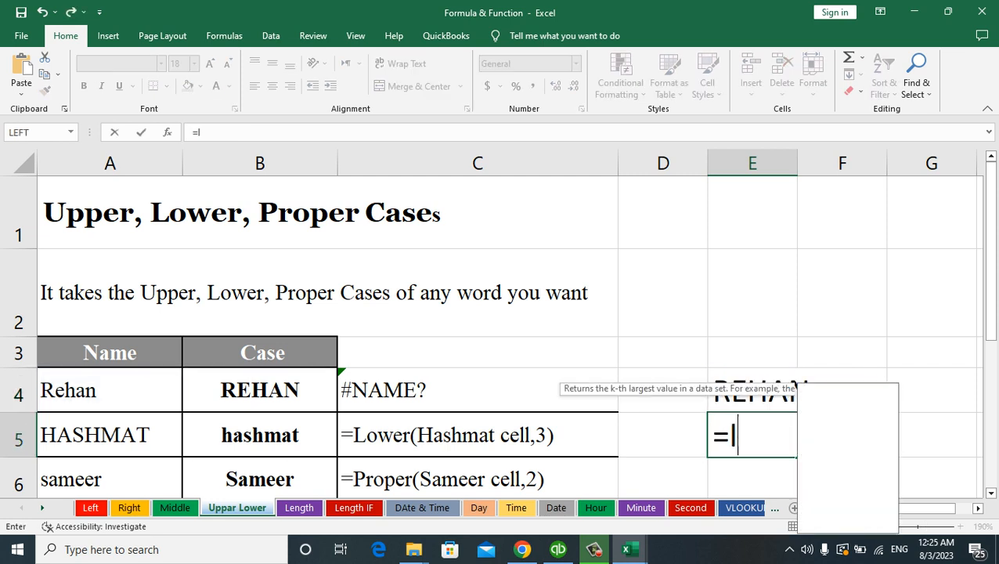
text(ower)
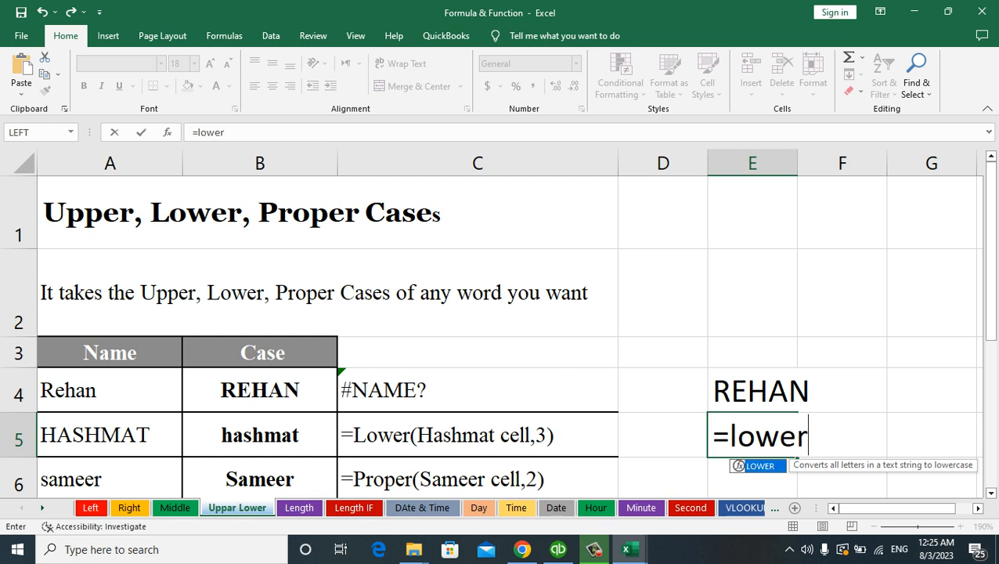
text(()
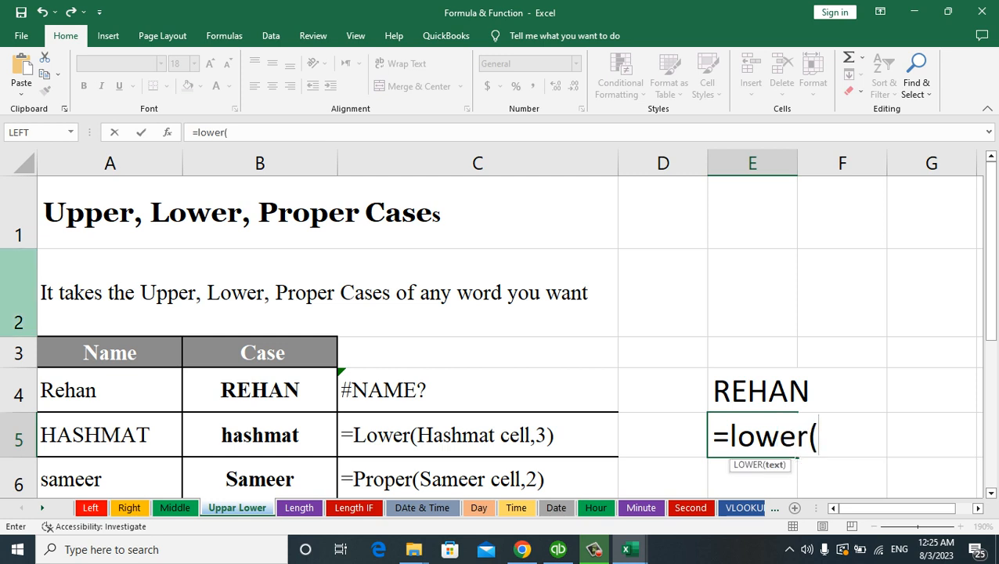
click(110, 435)
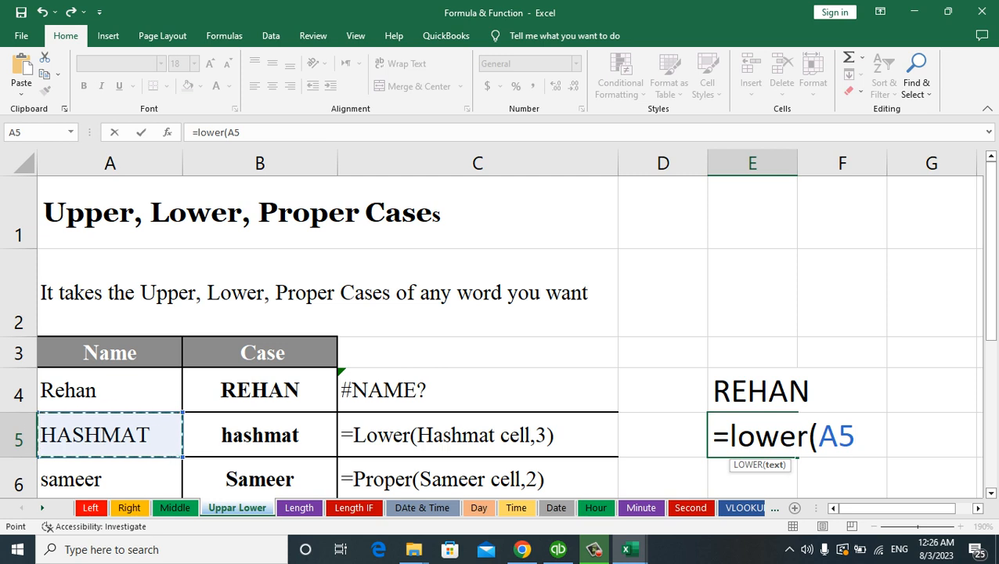
text(,3))
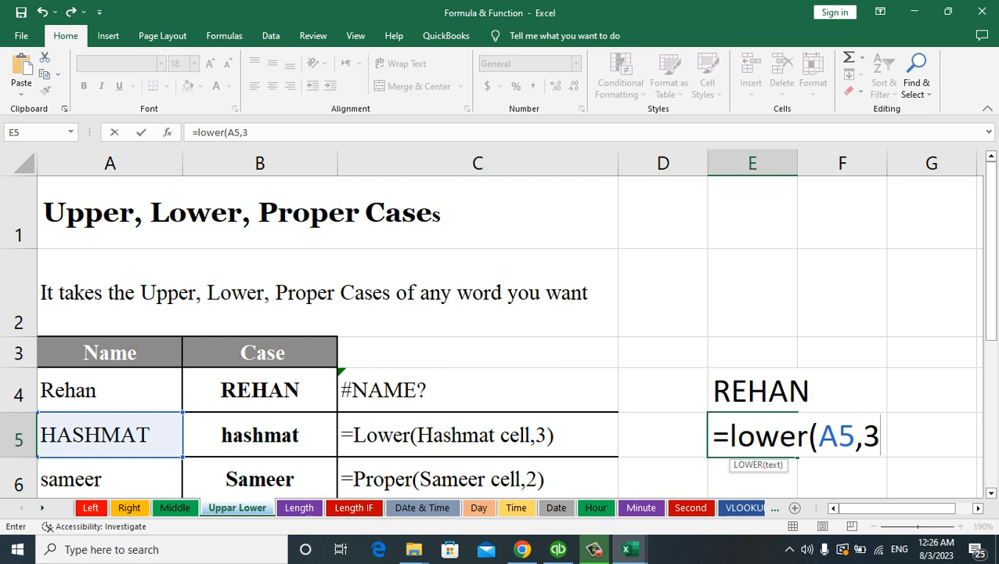
key(Return)
key(Return)
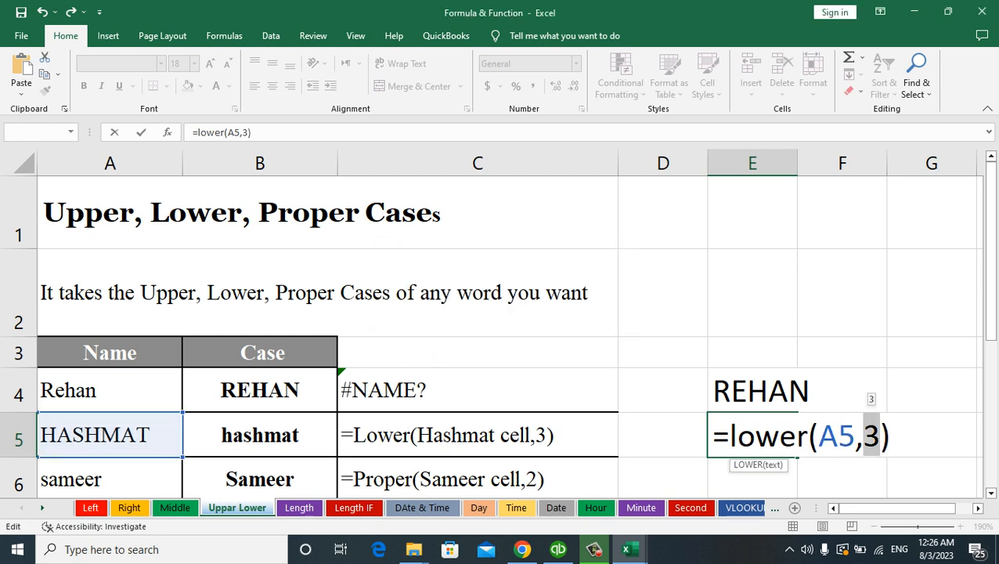
key(Return)
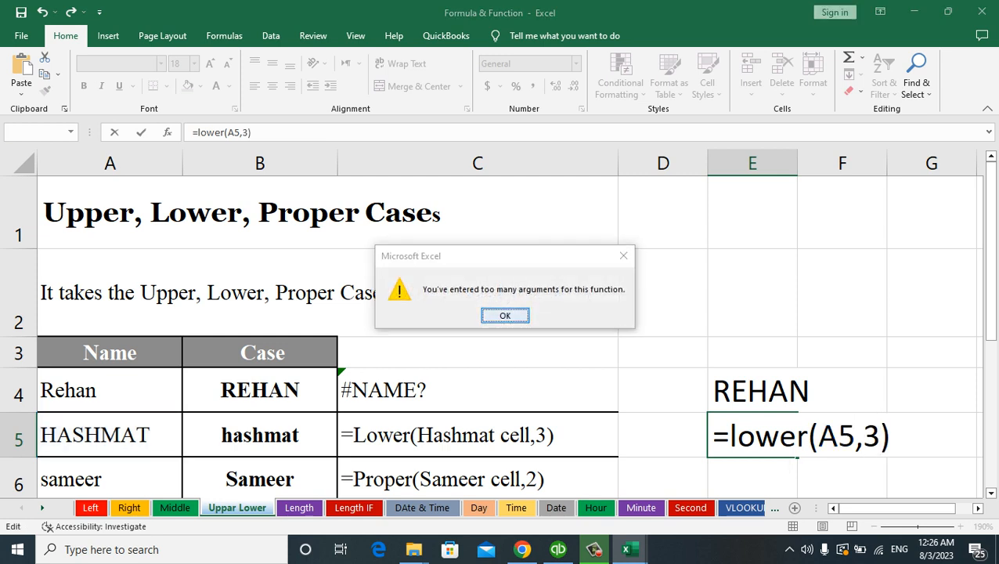
key(Return)
key(BackSpace)
key(BackSpace)
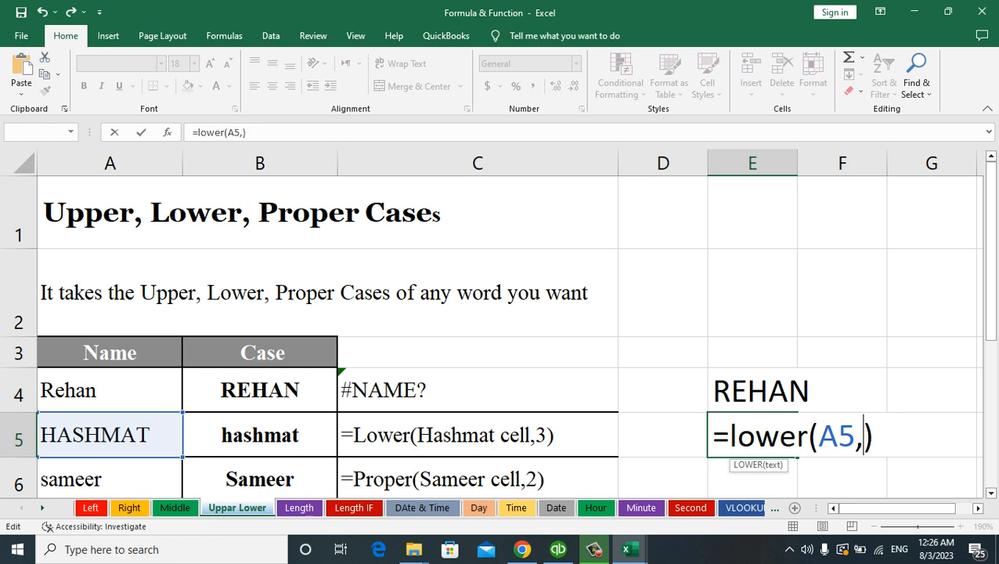
key(Right)
key(Return)
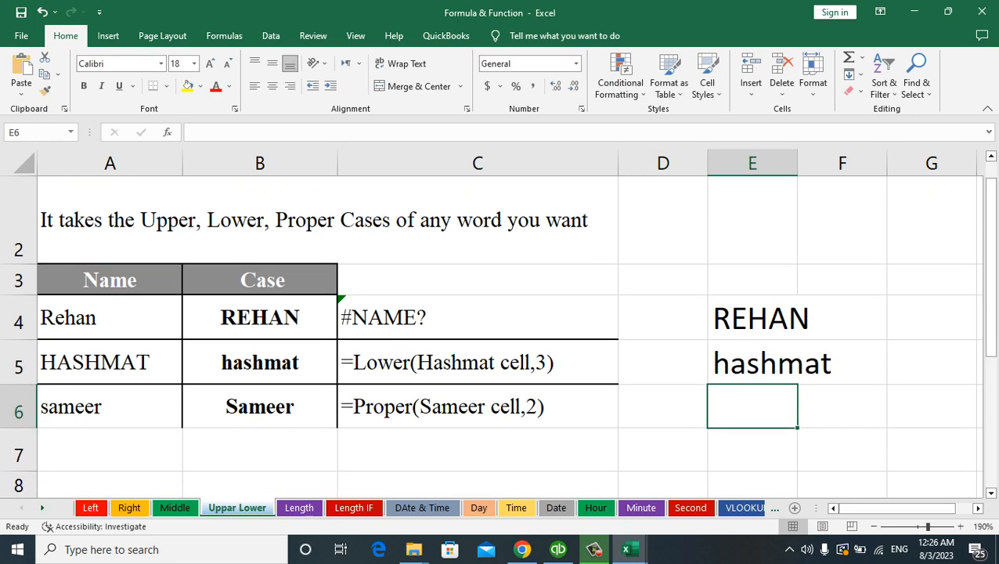
- Enter =PROPER(A6) in E6 to show Sameer
text(=)
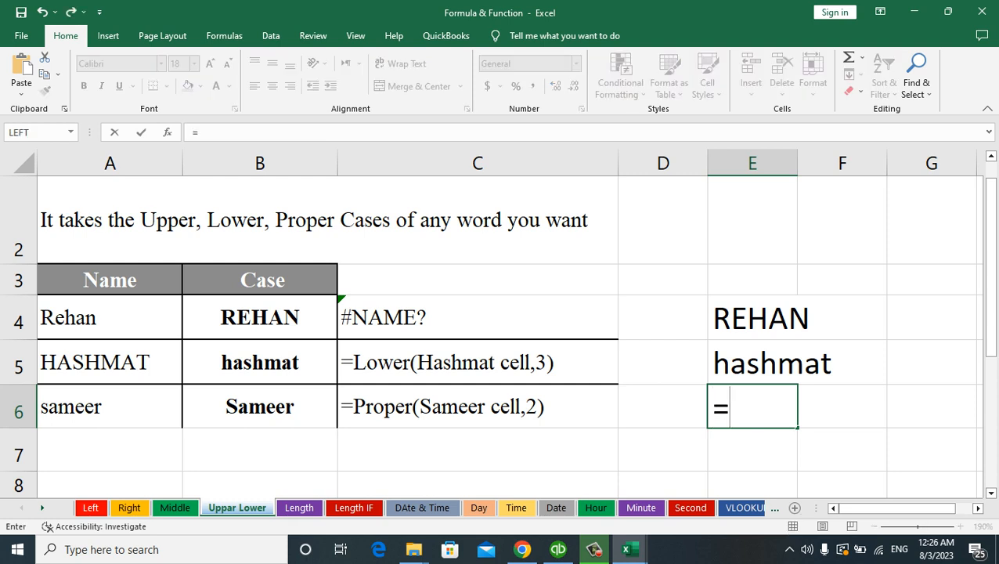
text(Proper)
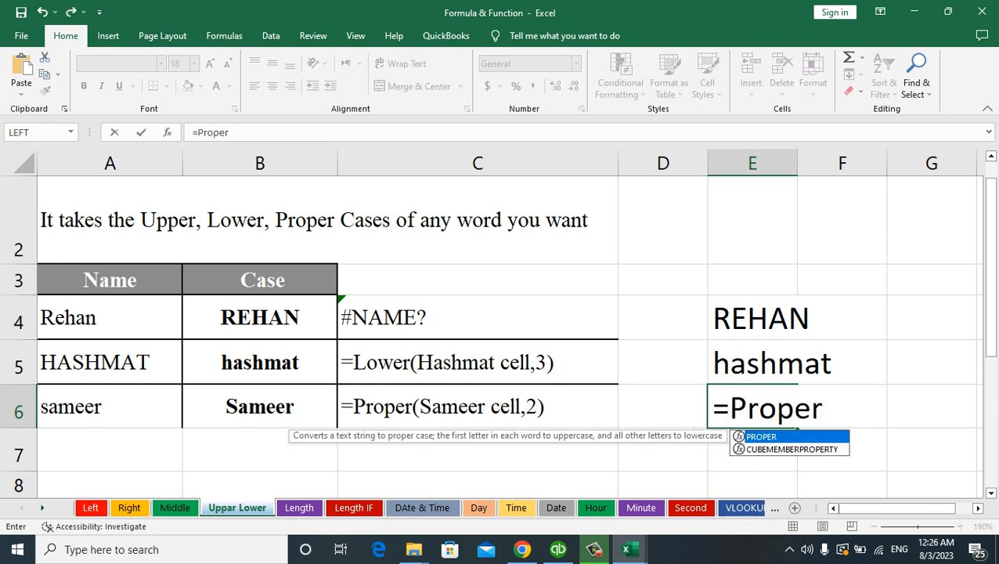
text(()
click(109, 406)
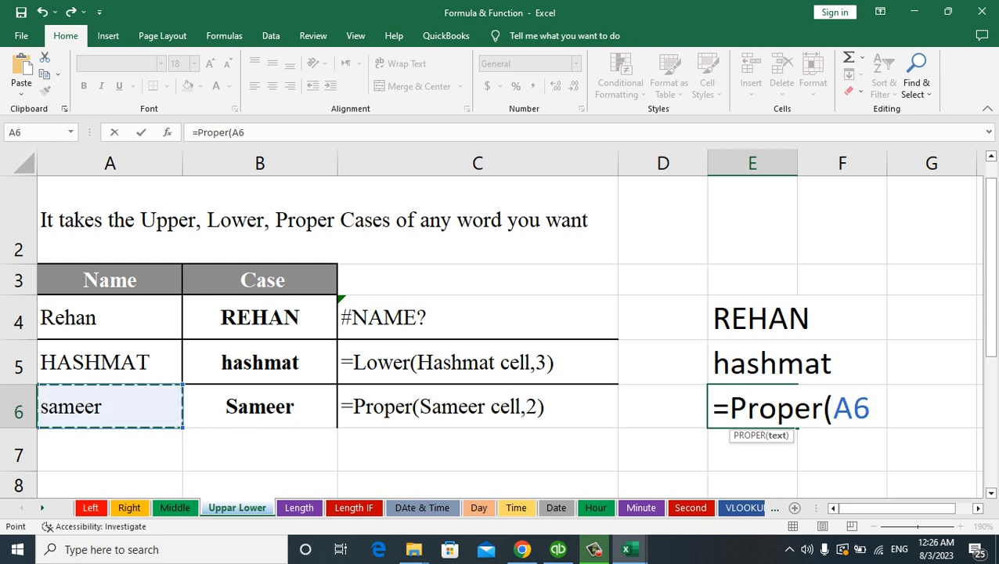
text())
key(Return)
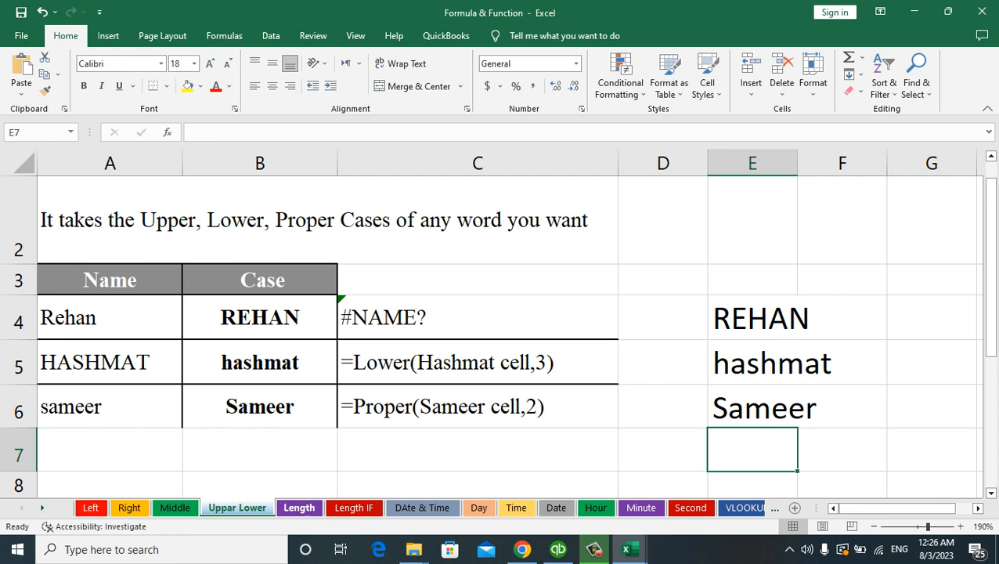
- On the Length sheet, enlarge the title, description and name table text
click(299, 507)
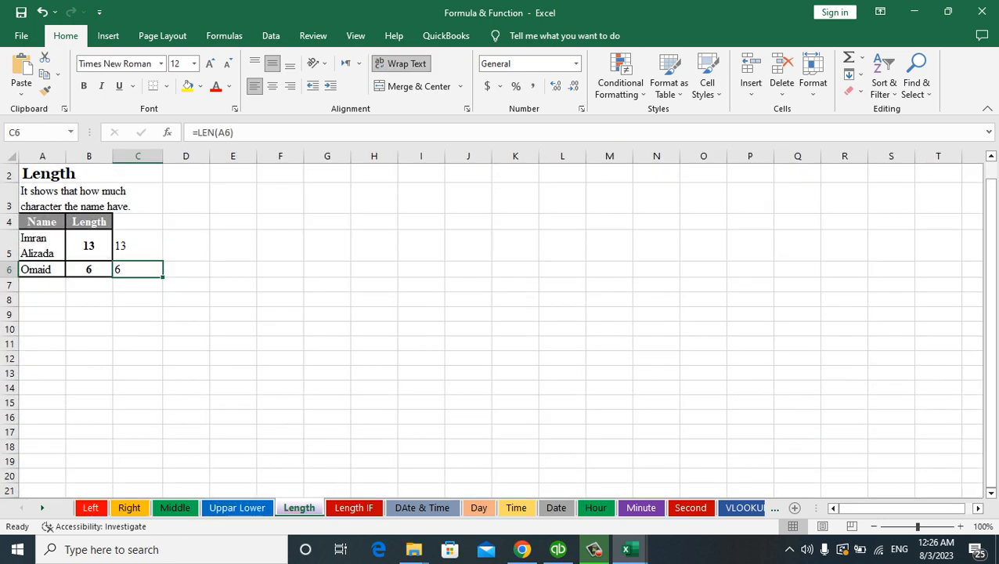
drag(45, 174, 135, 251)
click(210, 63)
click(210, 63)
click(210, 63)
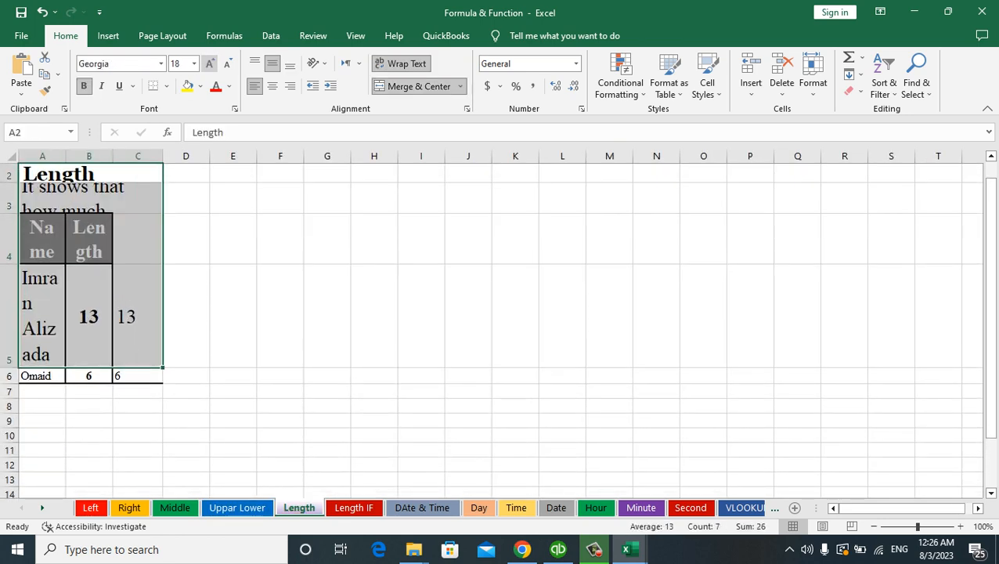
click(210, 63)
- Widen columns A, B and C and make row 3 taller
drag(66, 156, 137, 156)
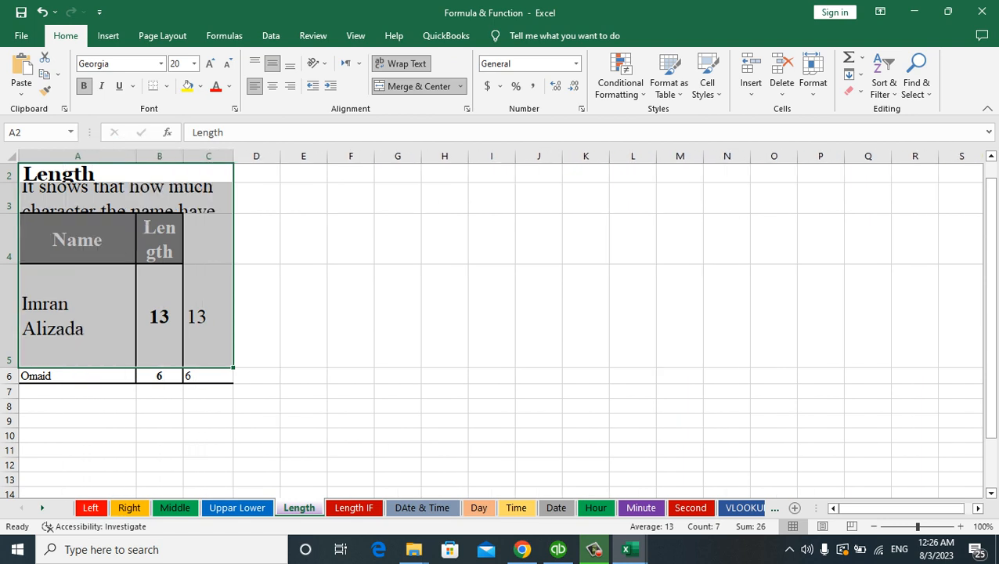
drag(232, 156, 285, 156)
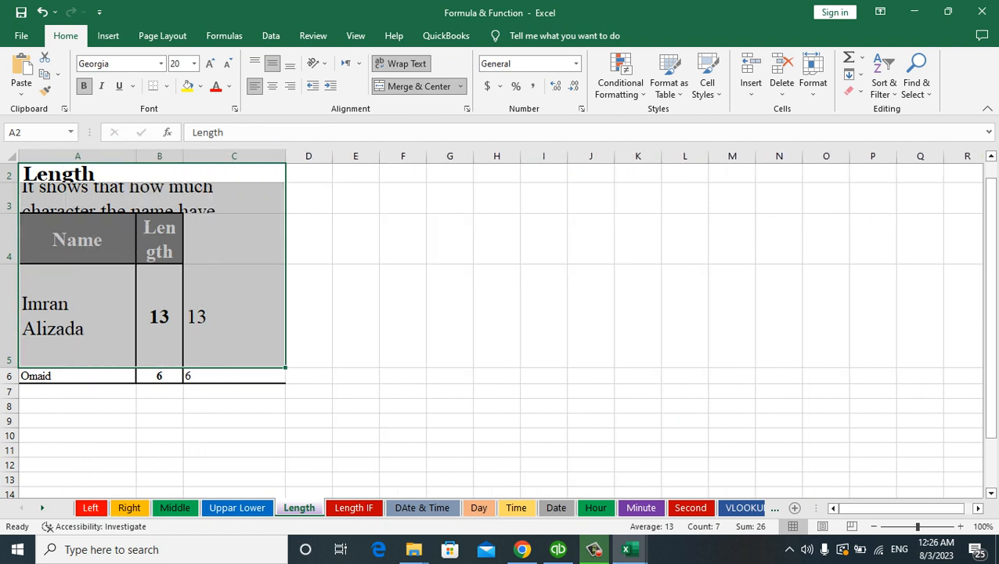
drag(182, 156, 218, 155)
drag(10, 213, 10, 261)
- Select cells G3 through G5
click(436, 287)
click(484, 223)
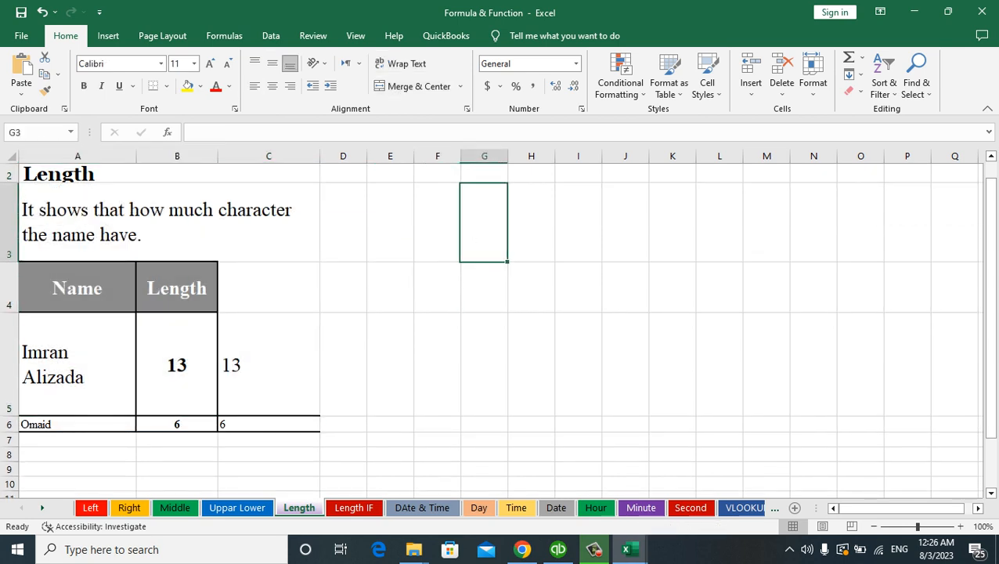
drag(484, 222, 484, 362)
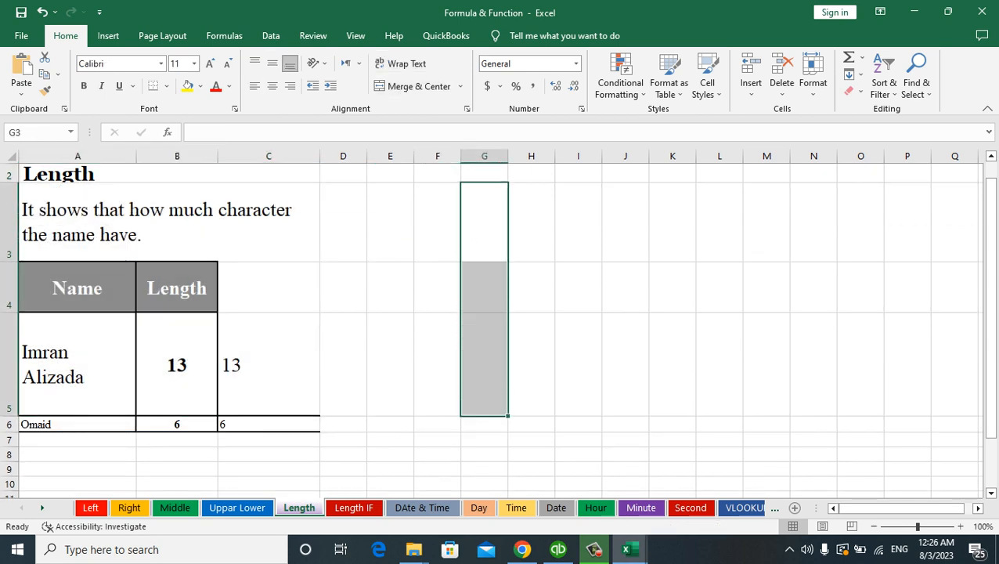
- Raise the font size of G3:G5 to 20
click(209, 63)
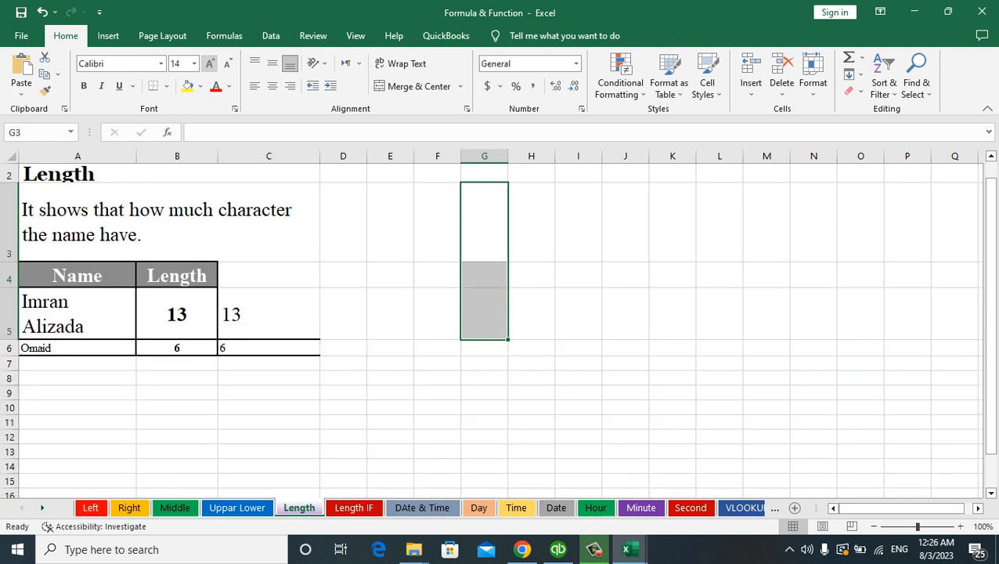
triple_click(210, 63)
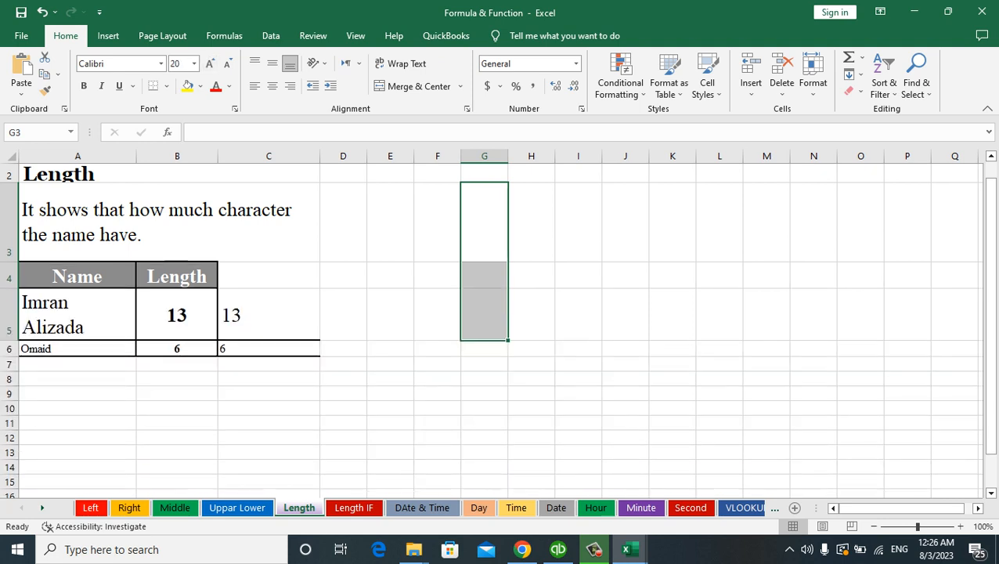
click(531, 314)
click(484, 222)
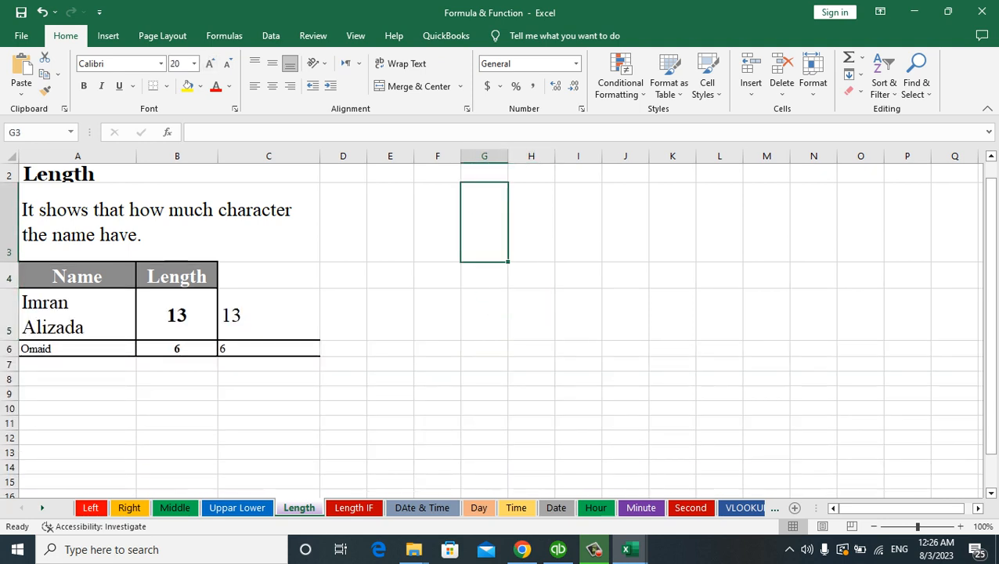
- Enter =LEN(A5) in G5, returning 13
click(484, 314)
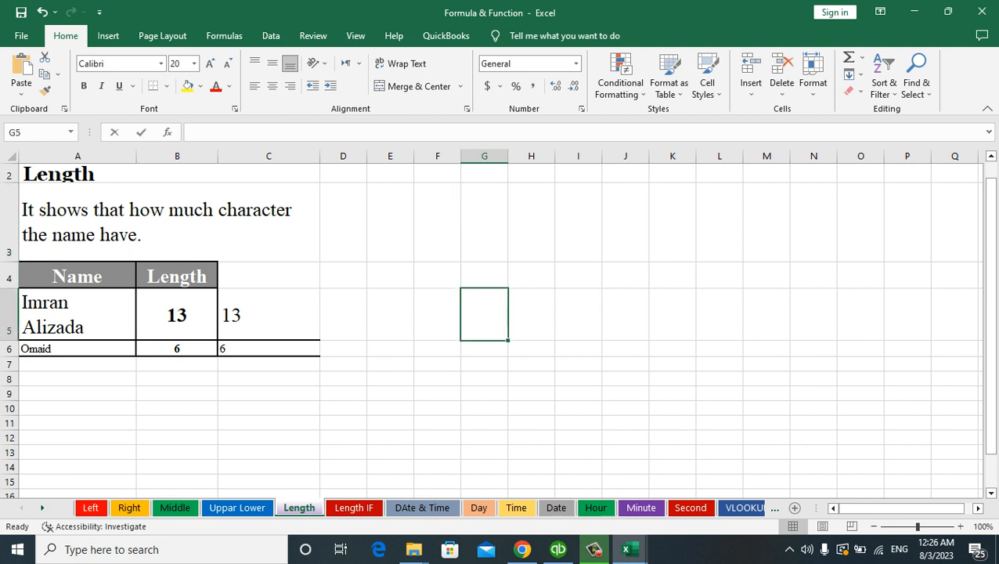
text(=le)
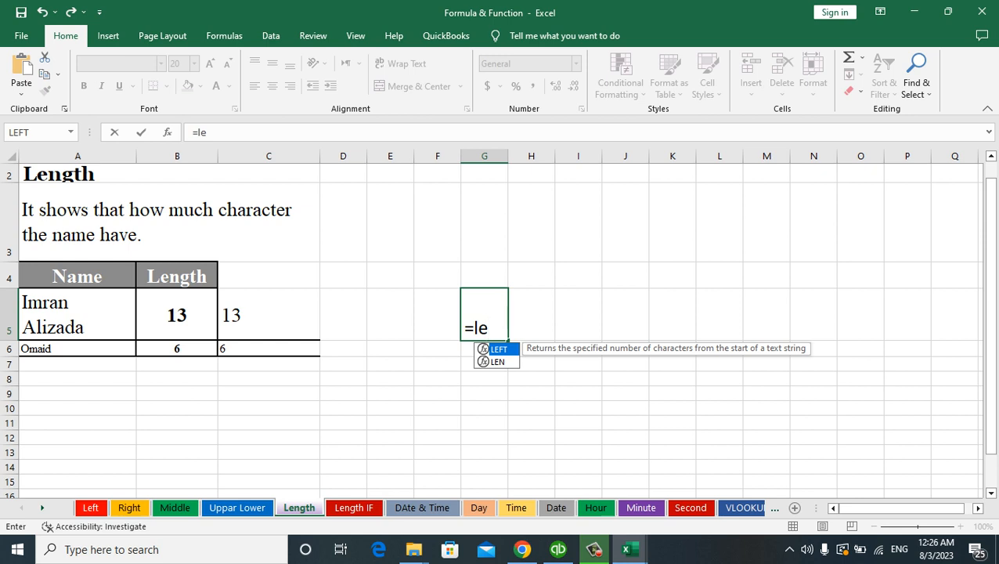
text(n)
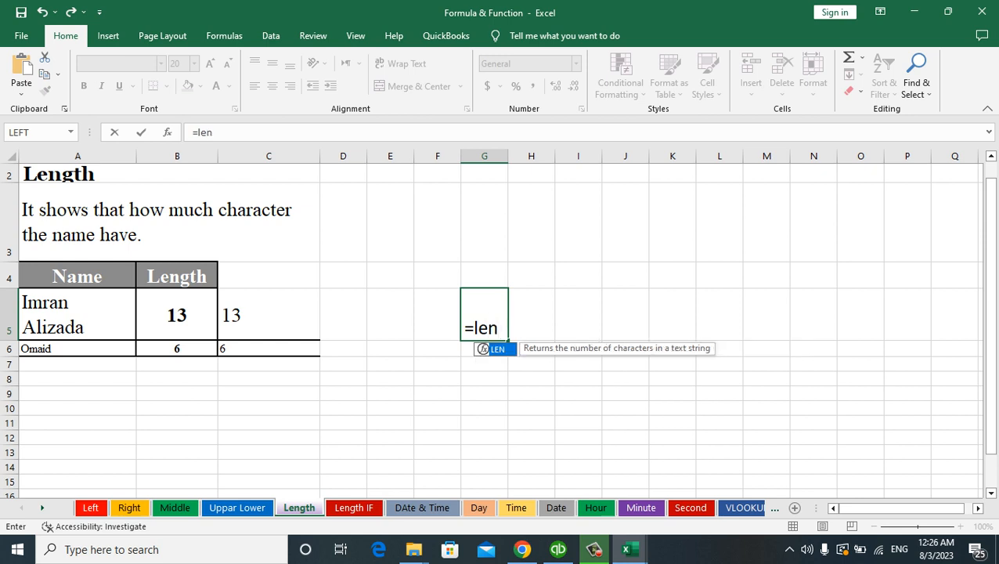
text(()
click(78, 315)
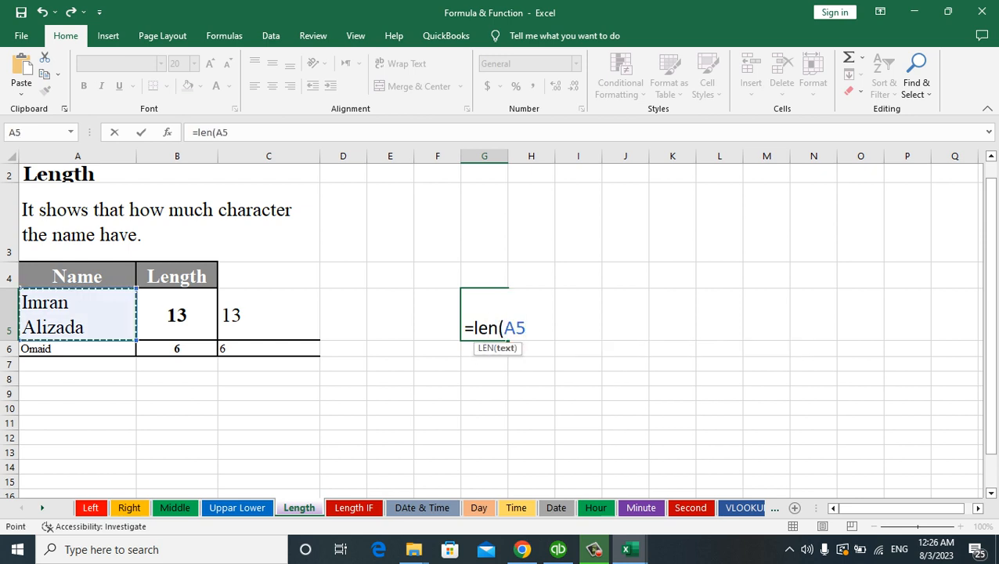
text())
key(Return)
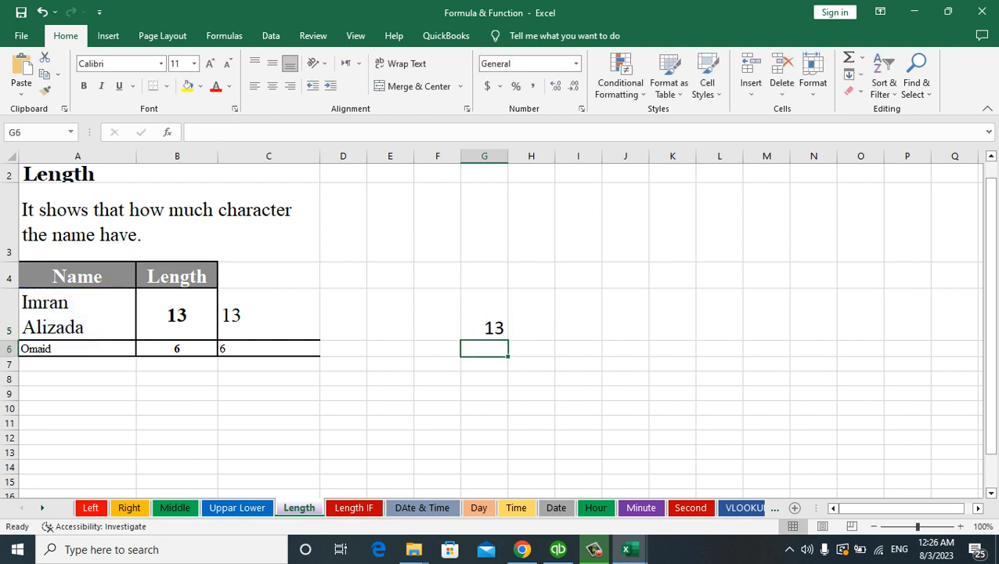
- Replace the name in A5 with a longer 19-character full name
key(Left)
key(Left)
key(Left)
key(Left)
key(Left)
key(Left)
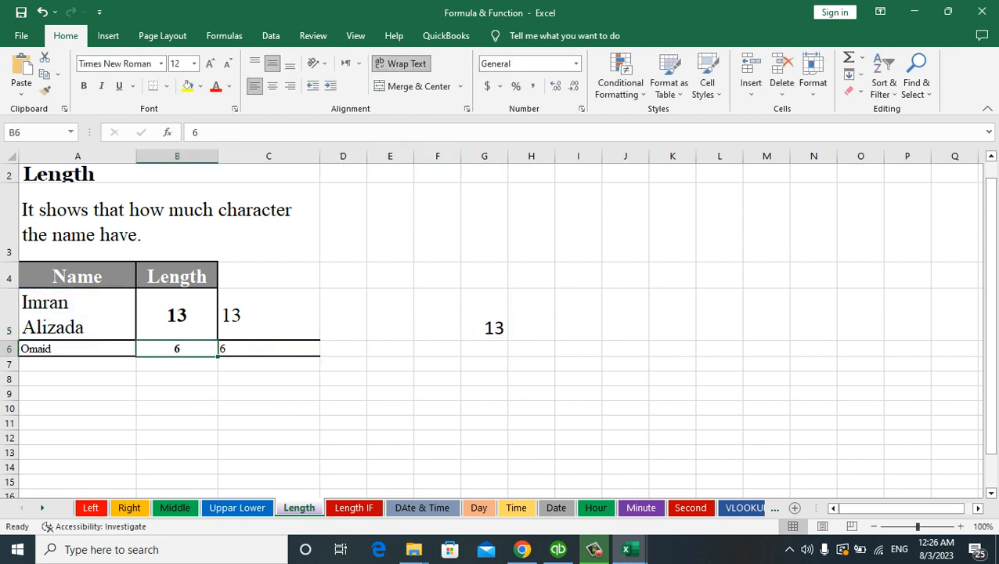
key(Up)
text(I)
key(BackSpace)
key(BackSpace)
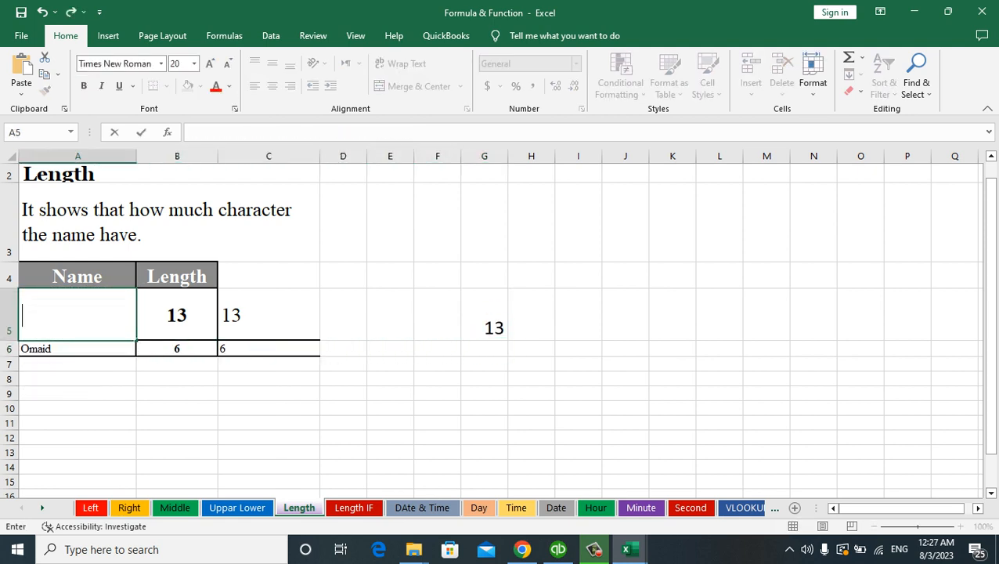
text(Muhammad A)
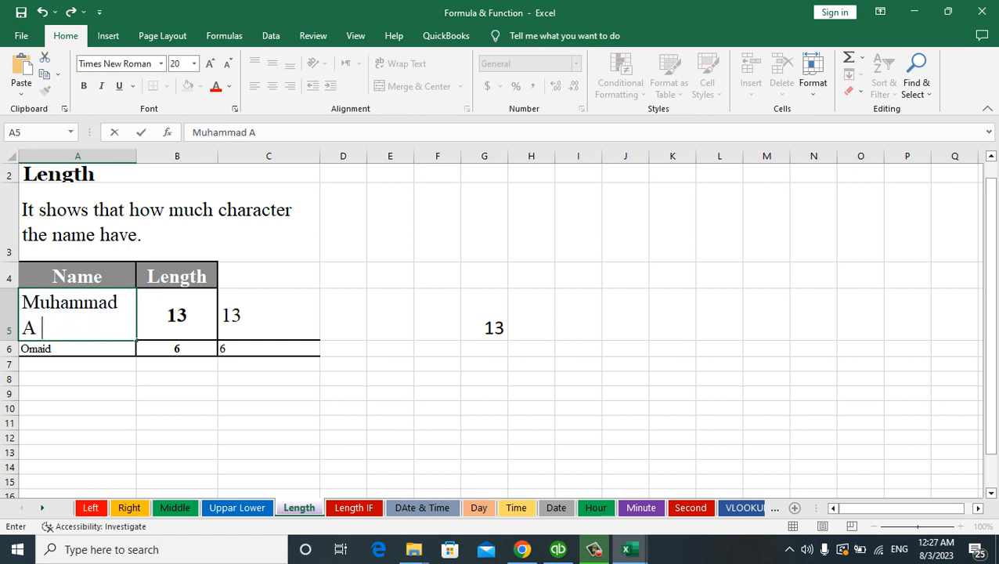
text(li Jinnah)
key(Return)
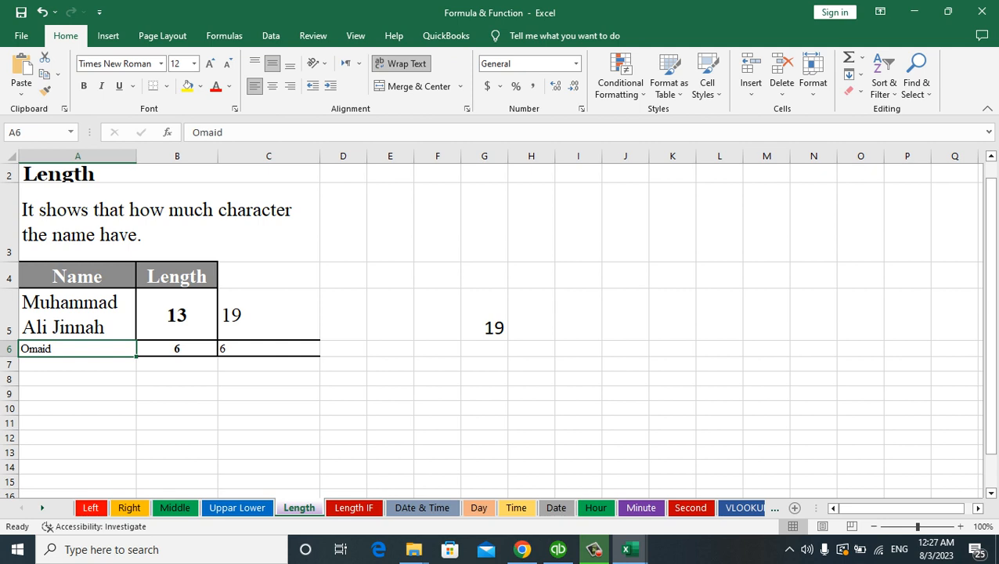
- Fill the LEN formula down into G6, make row 6 taller, and go to the Length IF sheet
drag(484, 321, 483, 349)
key(ctrl+d)
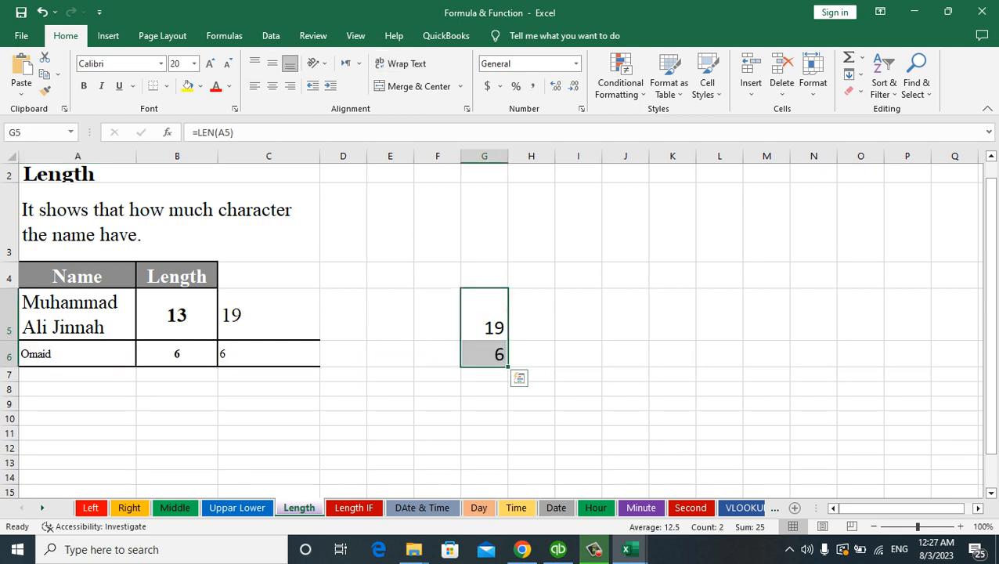
drag(10, 366, 10, 382)
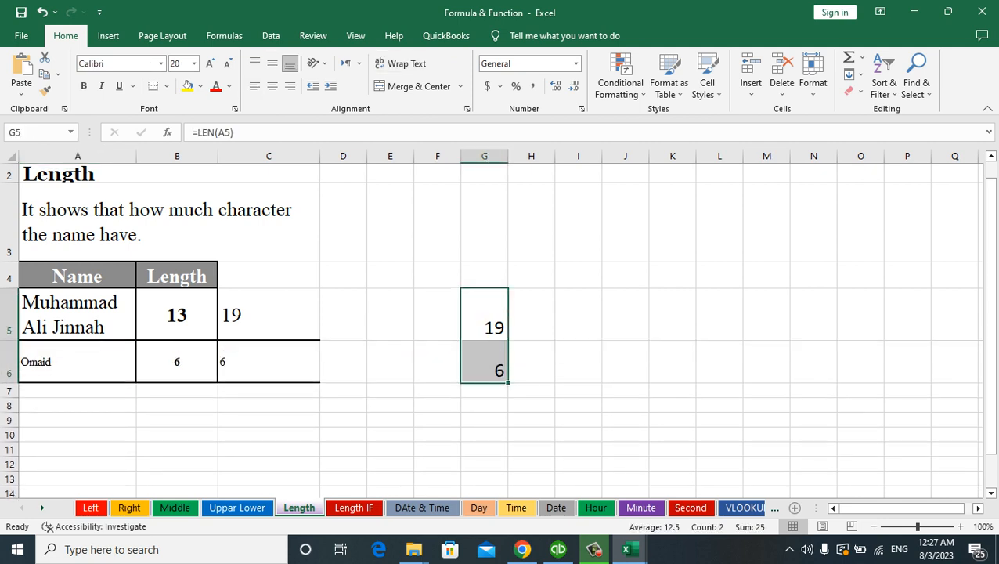
click(437, 389)
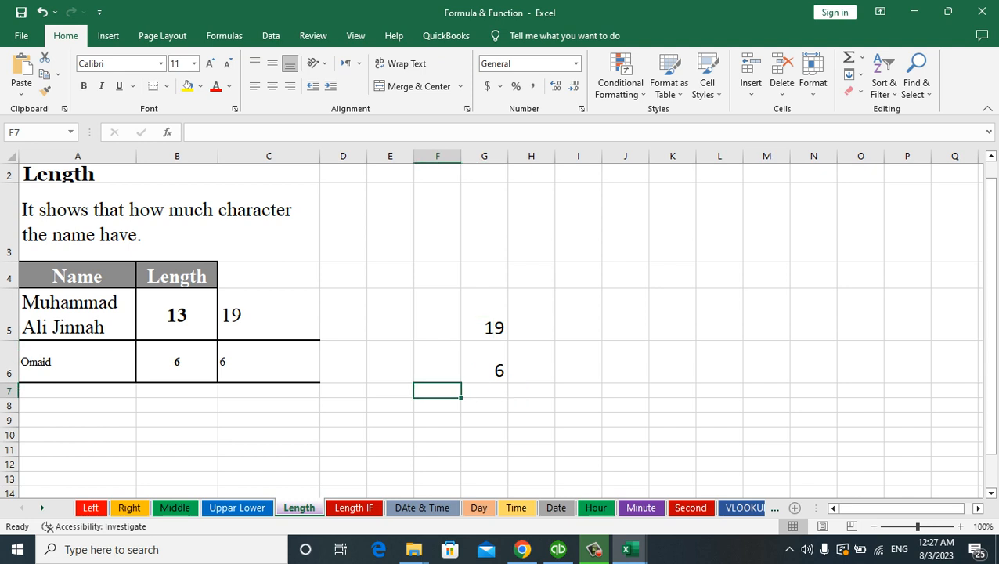
click(484, 316)
scroll(501, 313, up, 1)
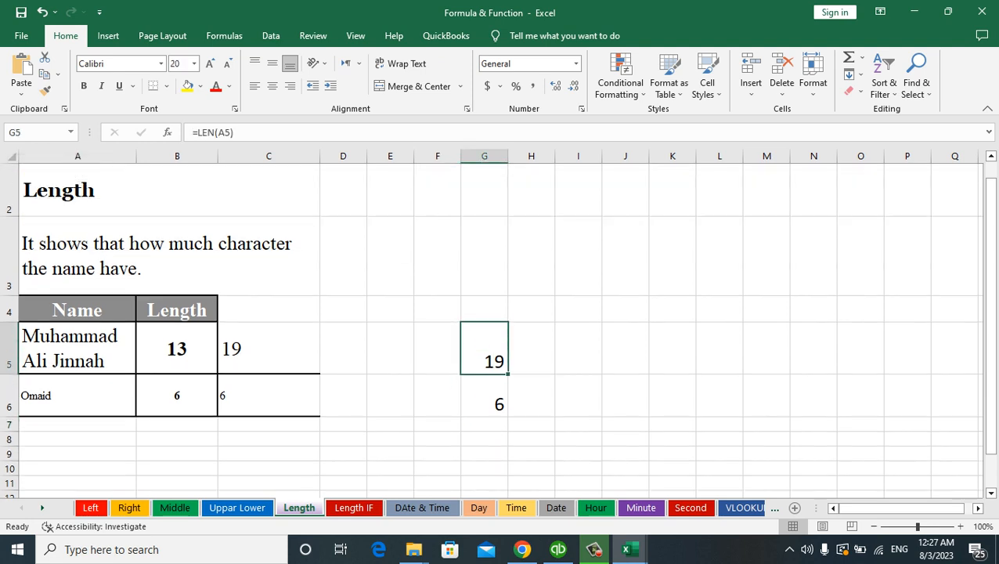
click(77, 348)
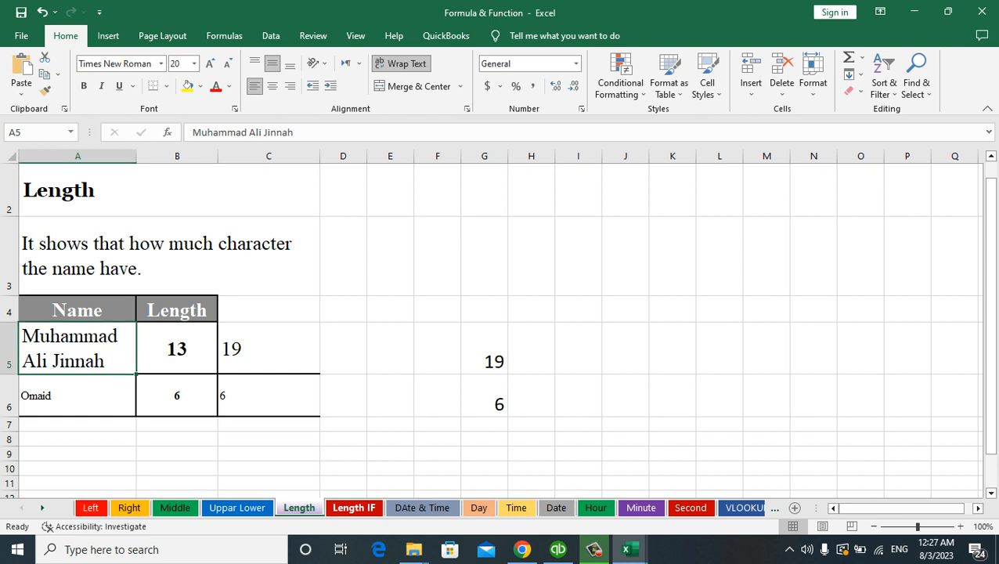
key(ctrl+Page_Down)
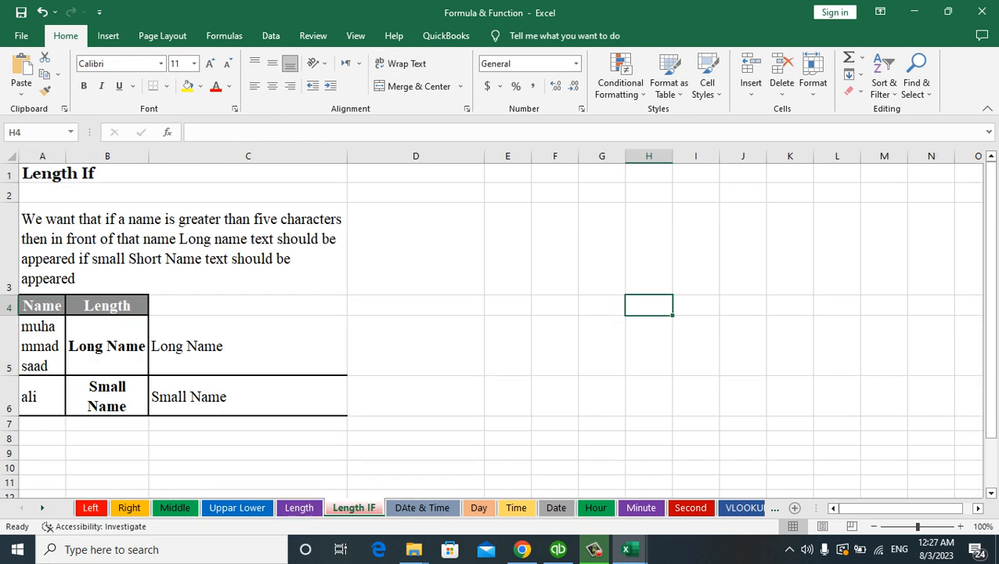
- Enlarge D5's font to 16 and re-confirm C5's =IF(LEN(A5)>5,"Long Name","Small Name") formula
click(416, 346)
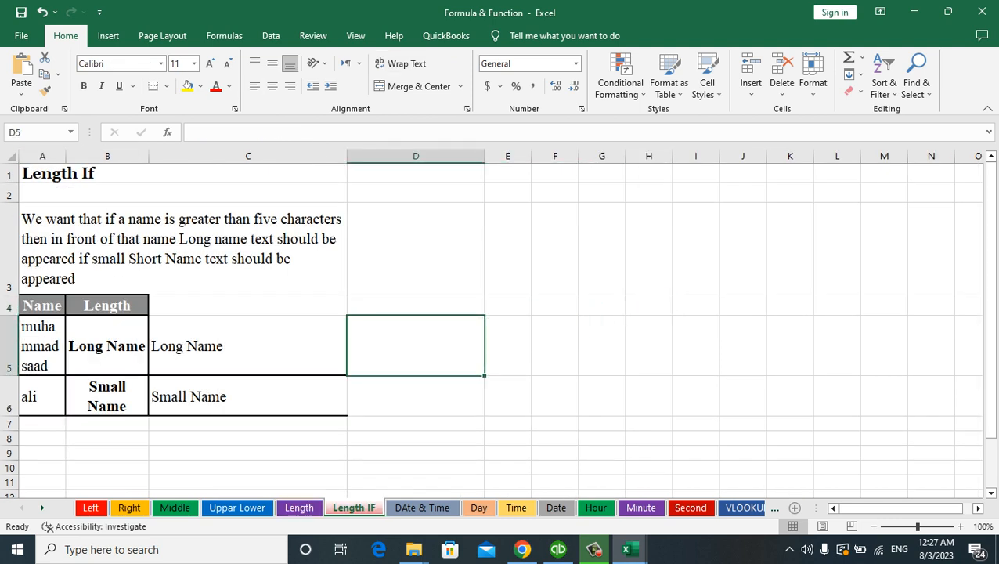
click(209, 63)
click(210, 64)
click(210, 64)
double_click(259, 355)
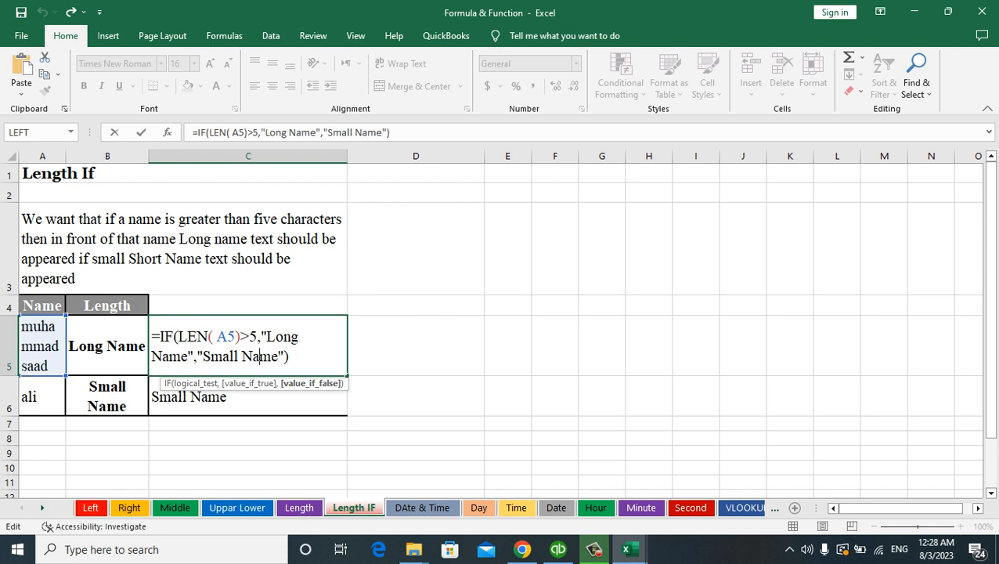
key(Tab)
- Enter =IF(LEN(A5)>3,"Upper Case","Lower Case") in D5, showing Upper Case
text(=)
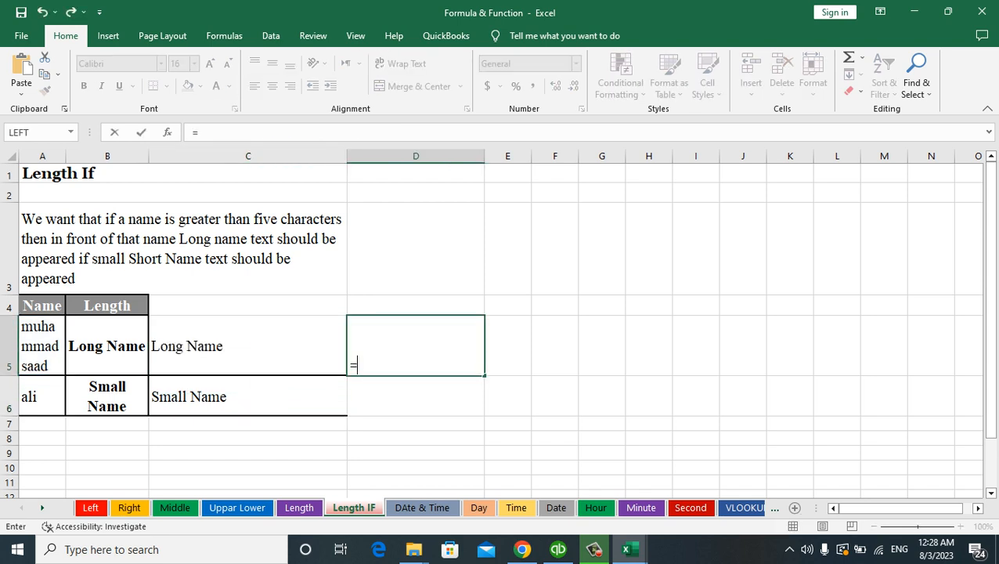
text(if()
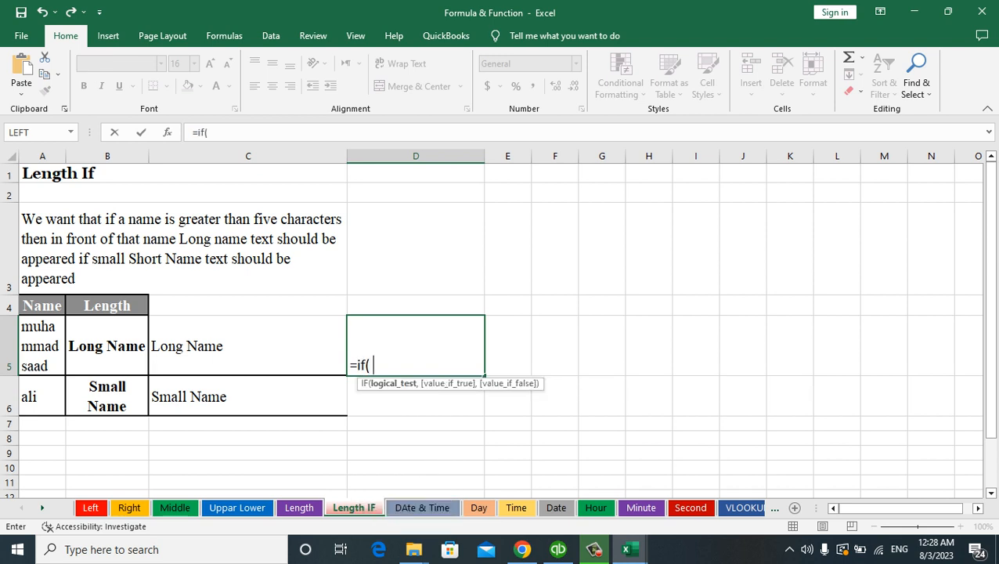
text(len()
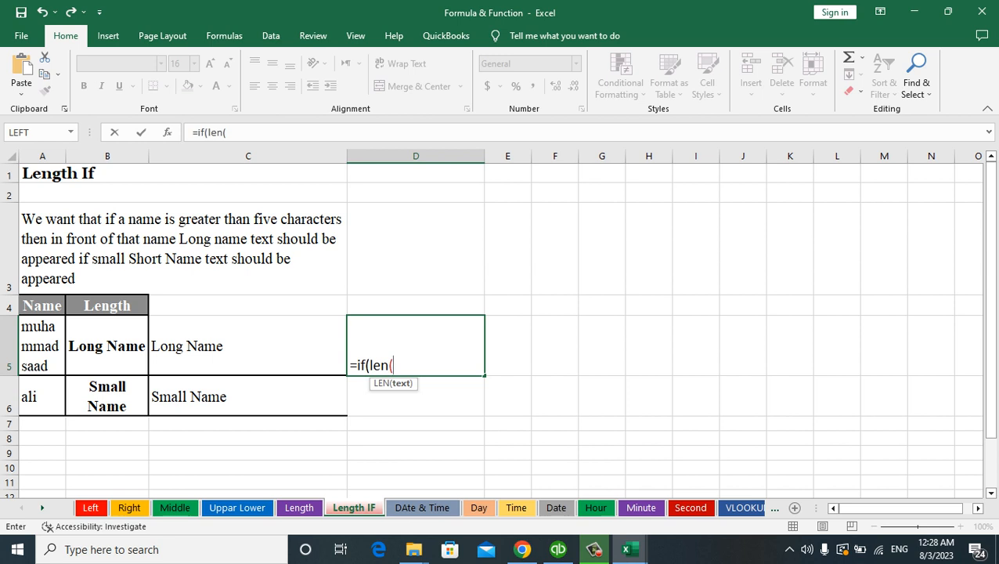
click(42, 345)
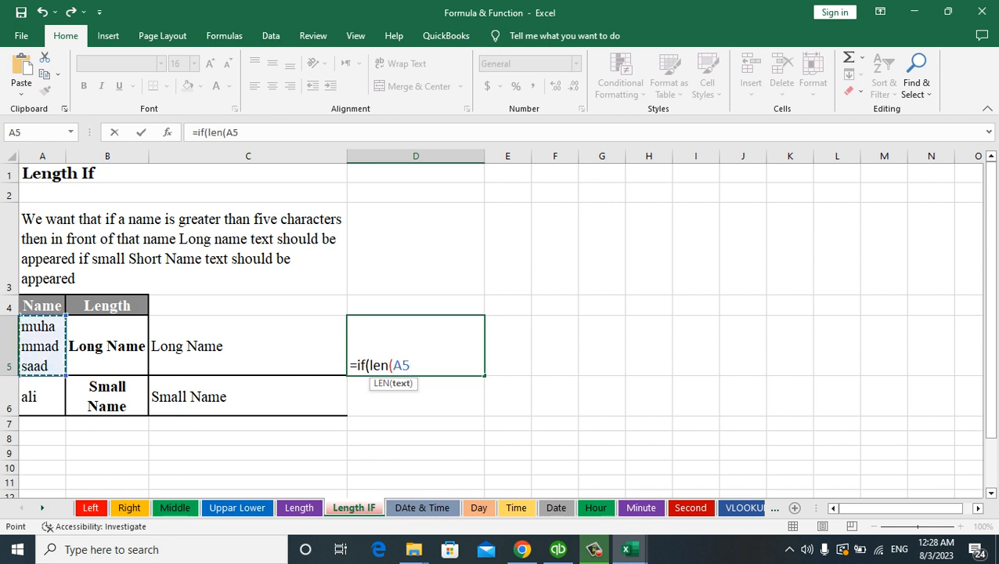
text())
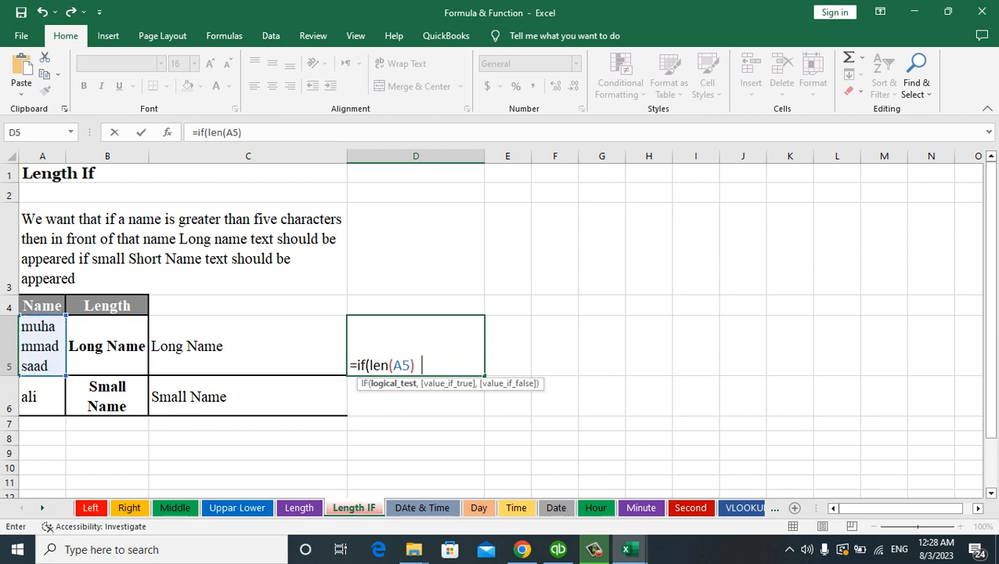
text(>3,")
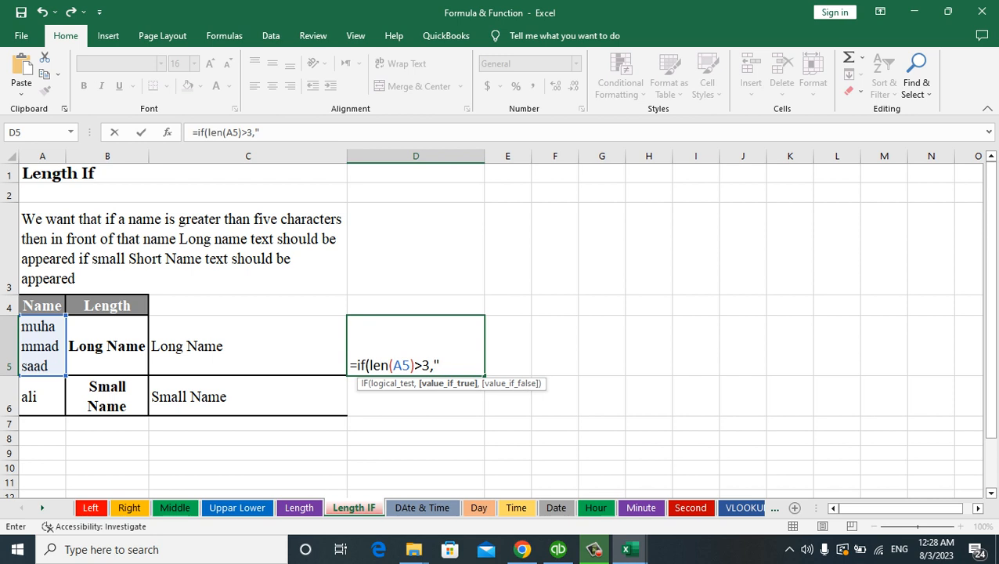
text(Upper Case)
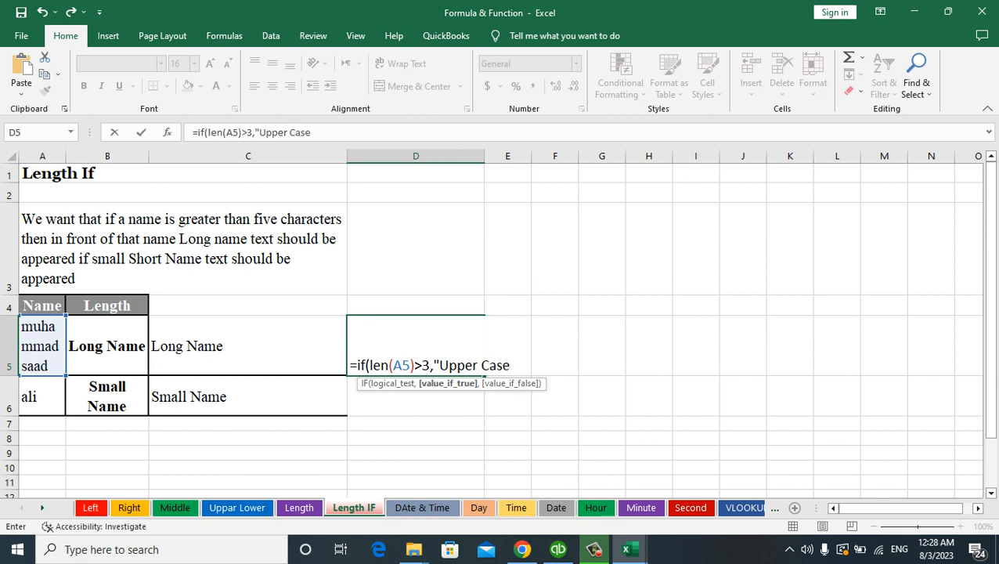
text(","Fa)
key(BackSpace)
key(BackSpace)
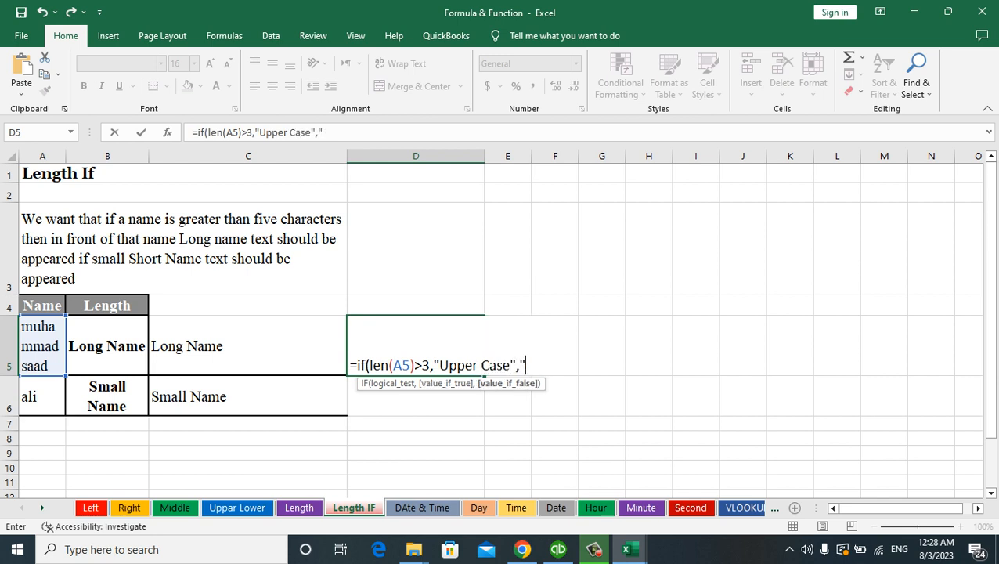
text(Low)
text(er Case)
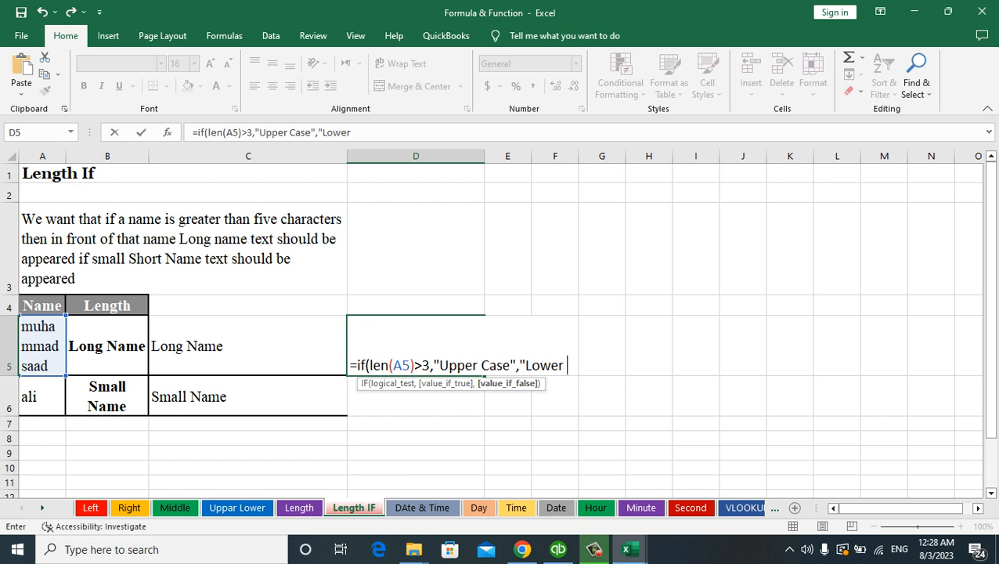
key(BackSpace)
text("))
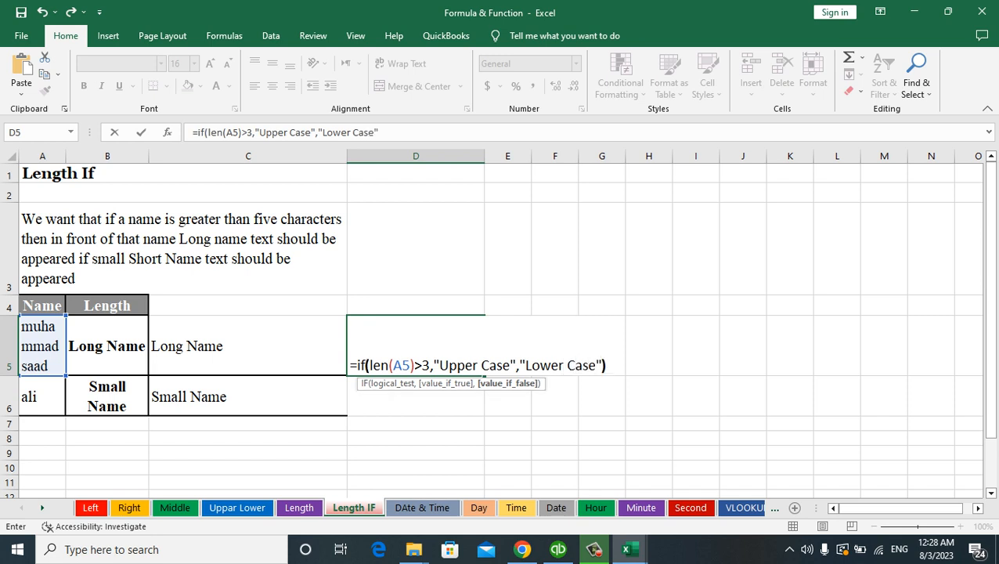
key(Return)
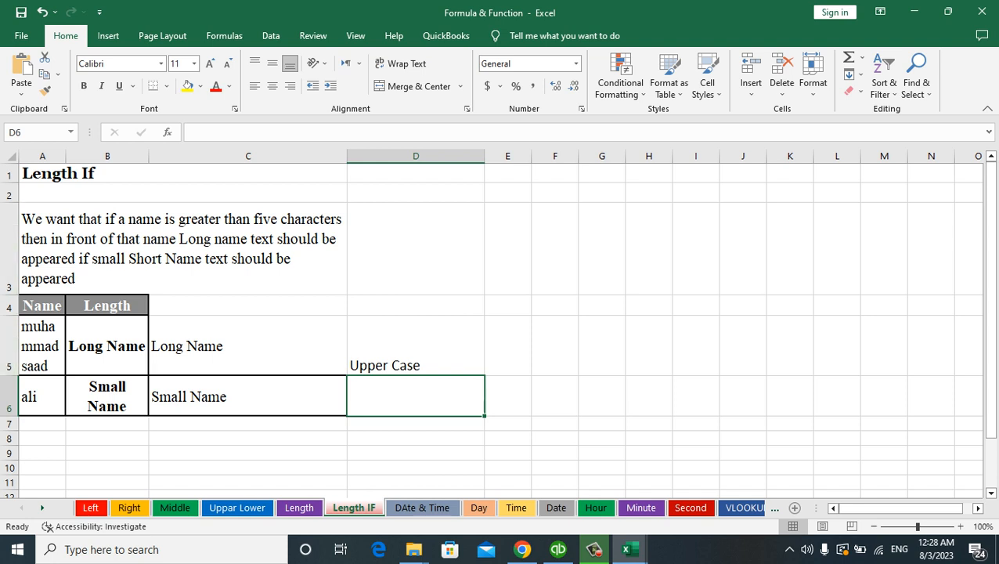
- Raise D5's length threshold from 3 to 10 and widen column A
click(416, 345)
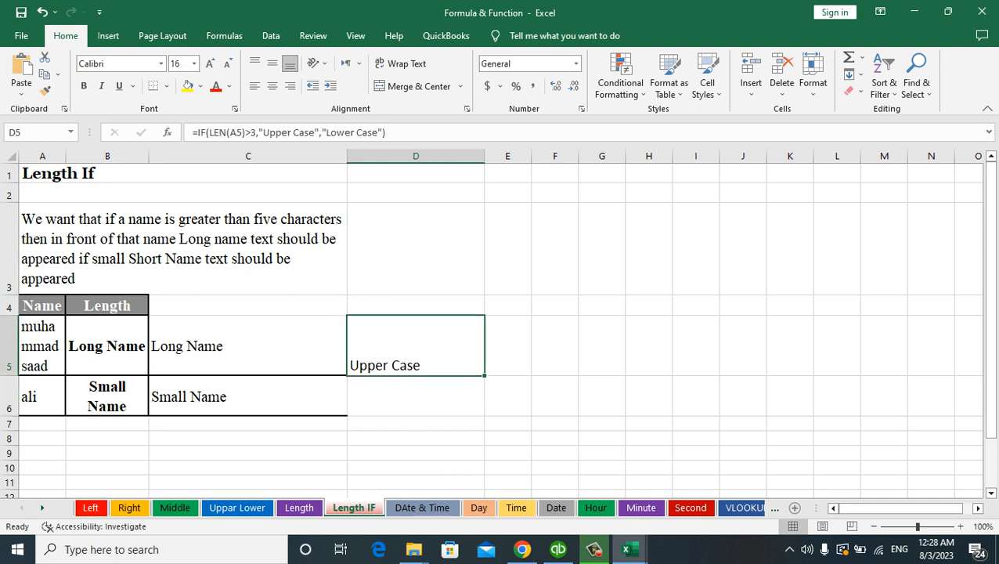
double_click(409, 365)
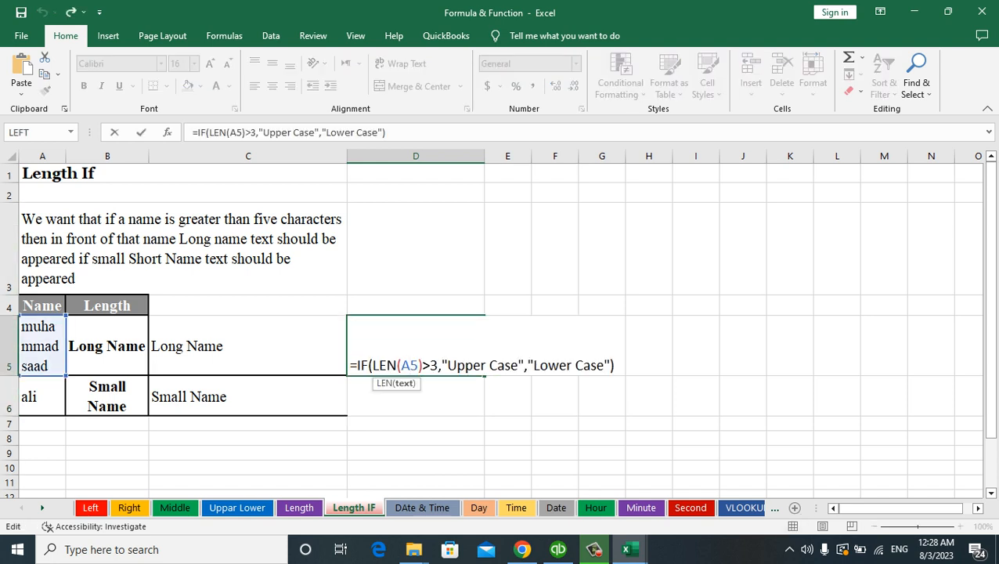
drag(438, 365, 430, 364)
text(10)
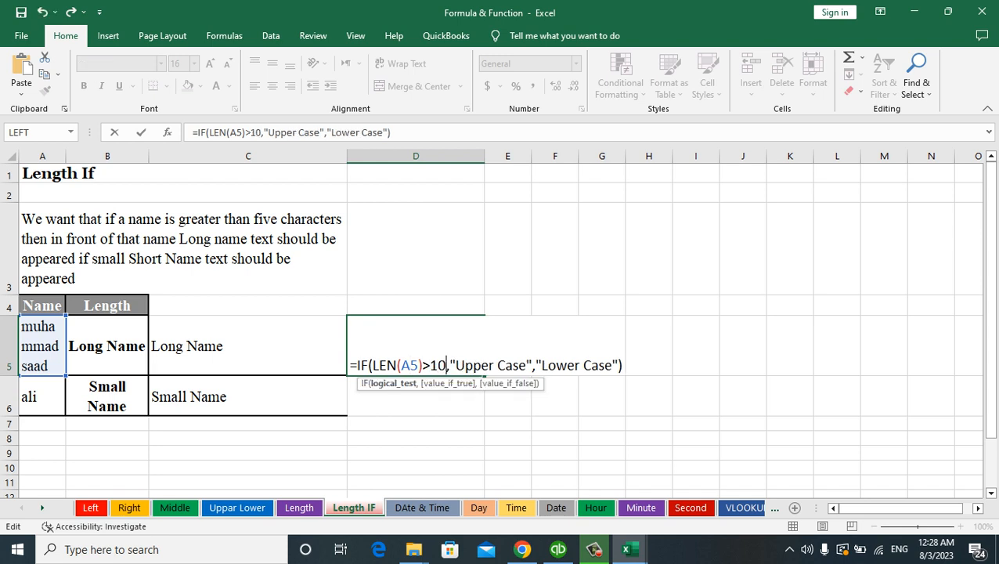
key(Return)
click(43, 346)
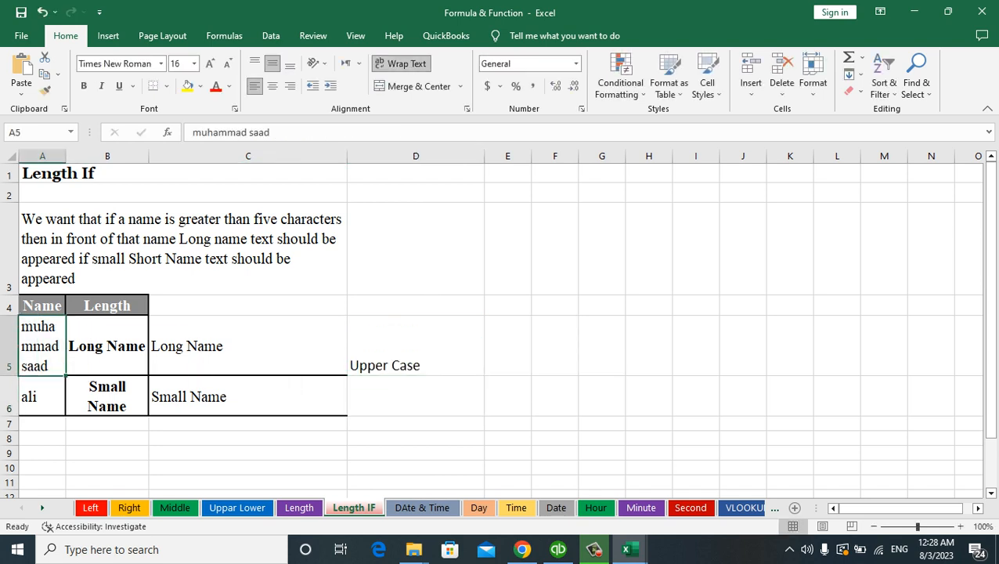
drag(66, 156, 123, 156)
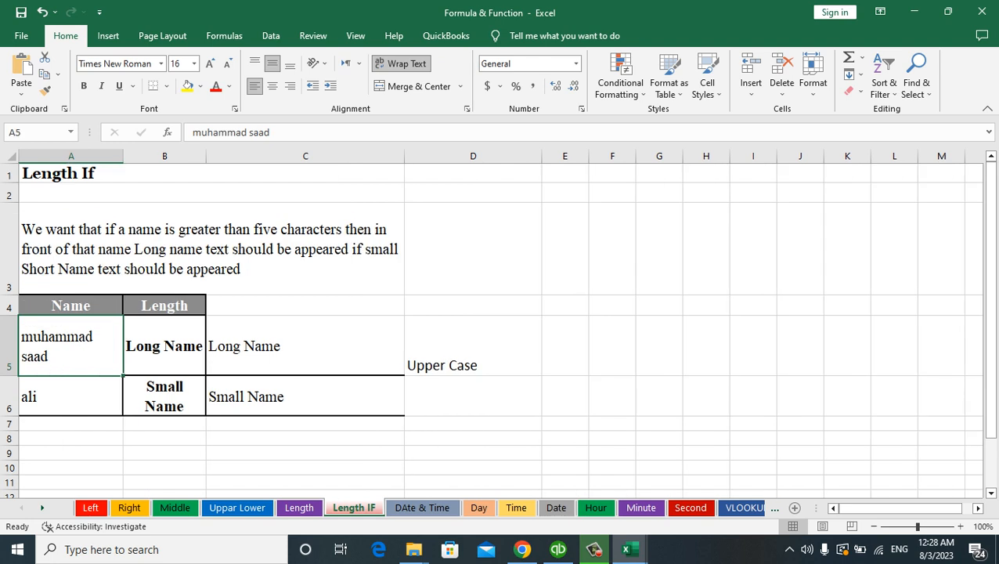
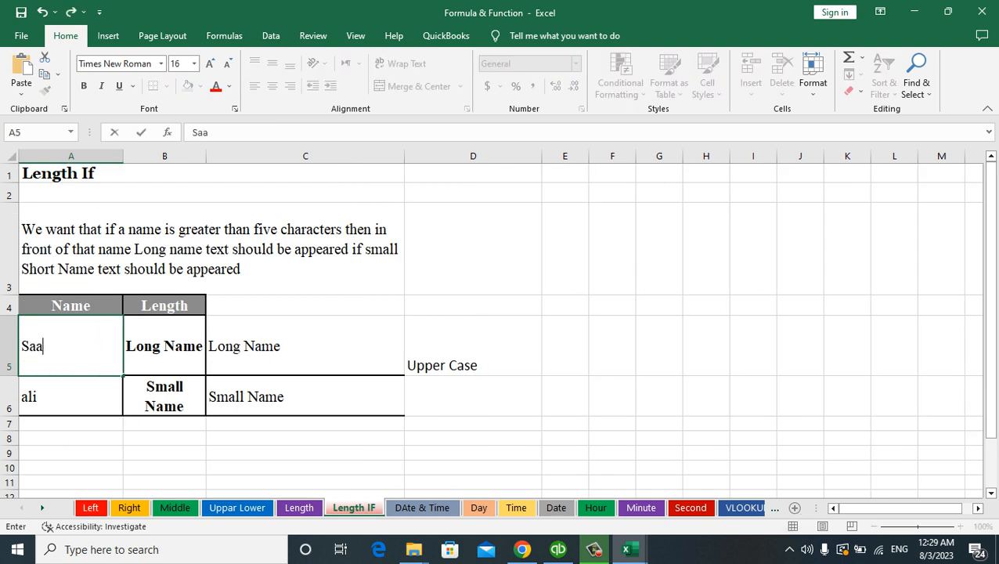
- Retype A5 as a capitalised two-word name, checking that D5 still shows Upper Case
key(Return)
key(Up)
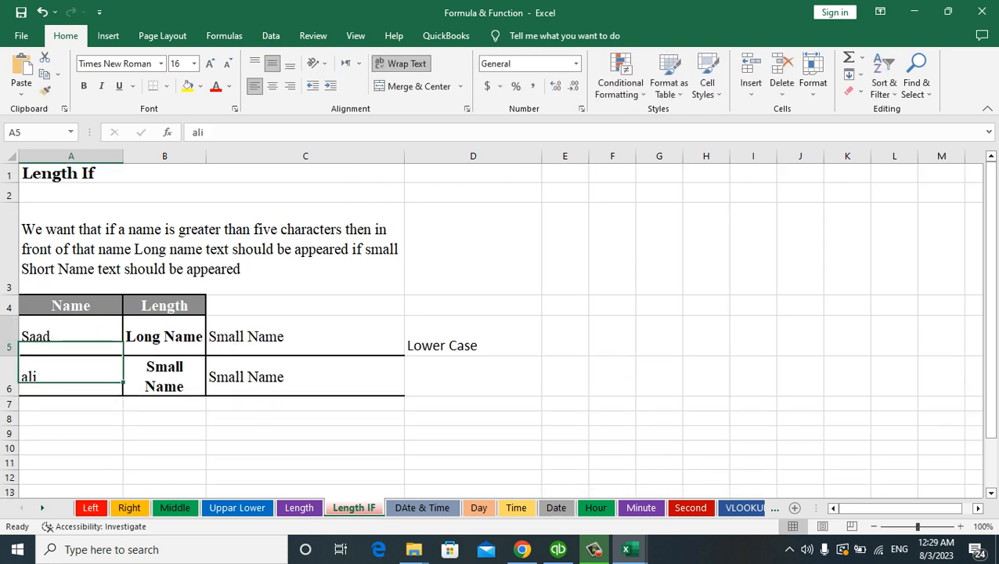
key(Right)
key(Right)
key(Right)
key(Left)
key(Left)
key(Left)
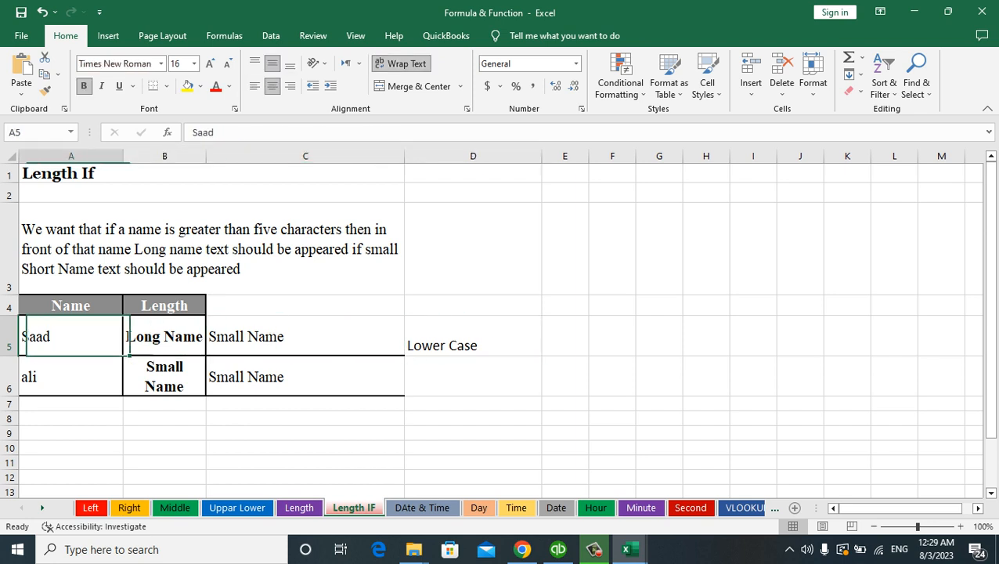
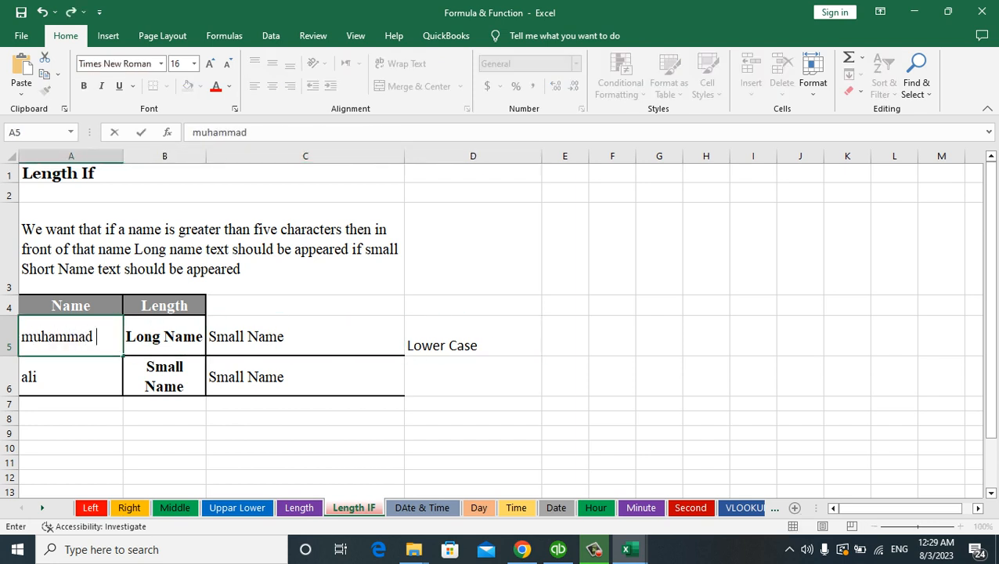
key(Return)
key(Up)
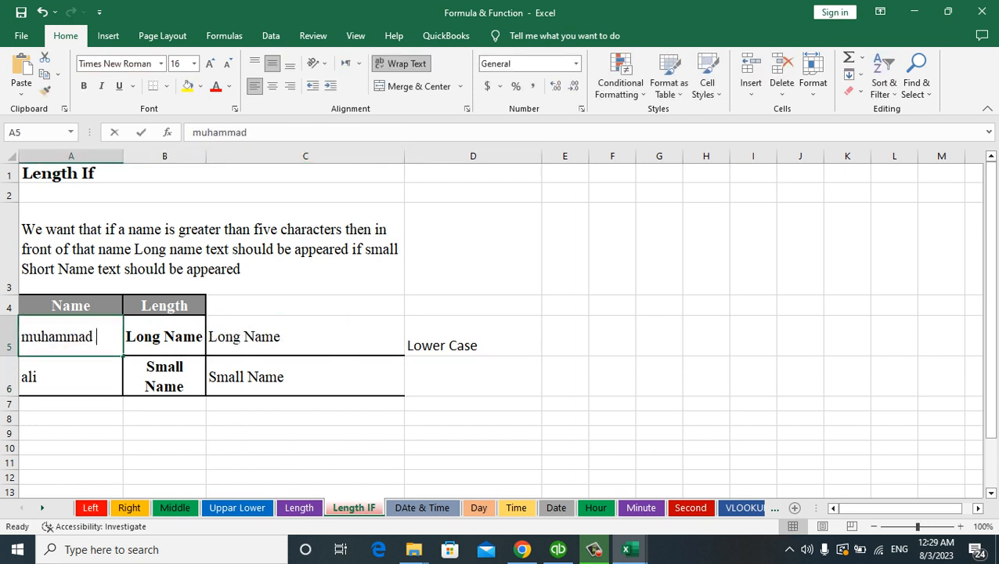
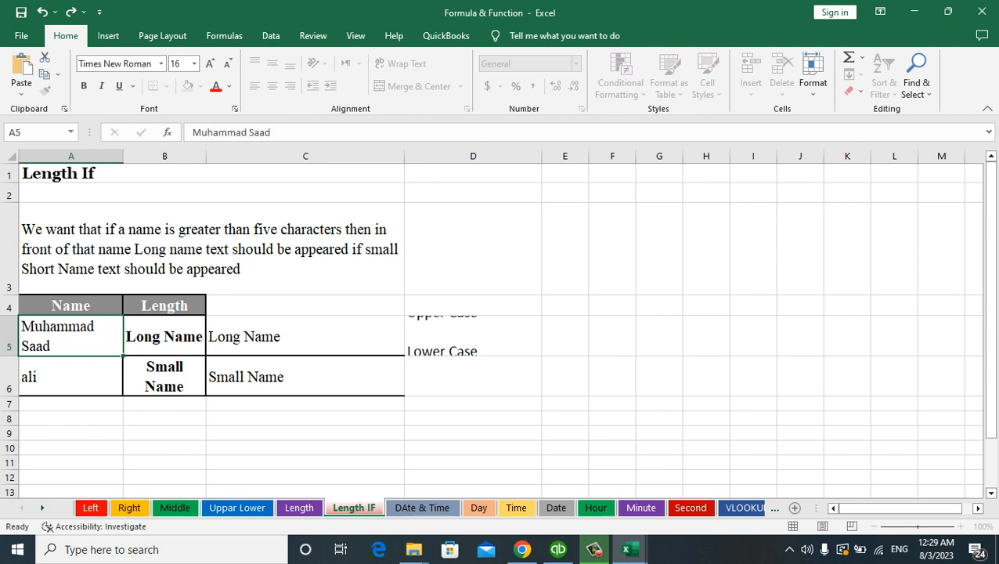
key(Return)
drag(473, 336, 473, 376)
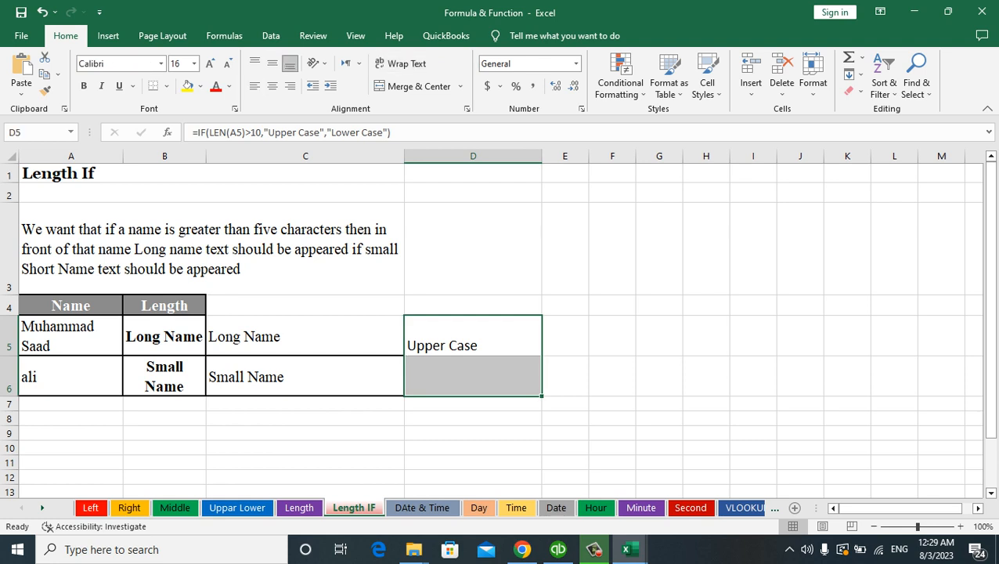
- Fill D5's IF formula down to D6, which shows Lower Case for A6's short name
key(ctrl+d)
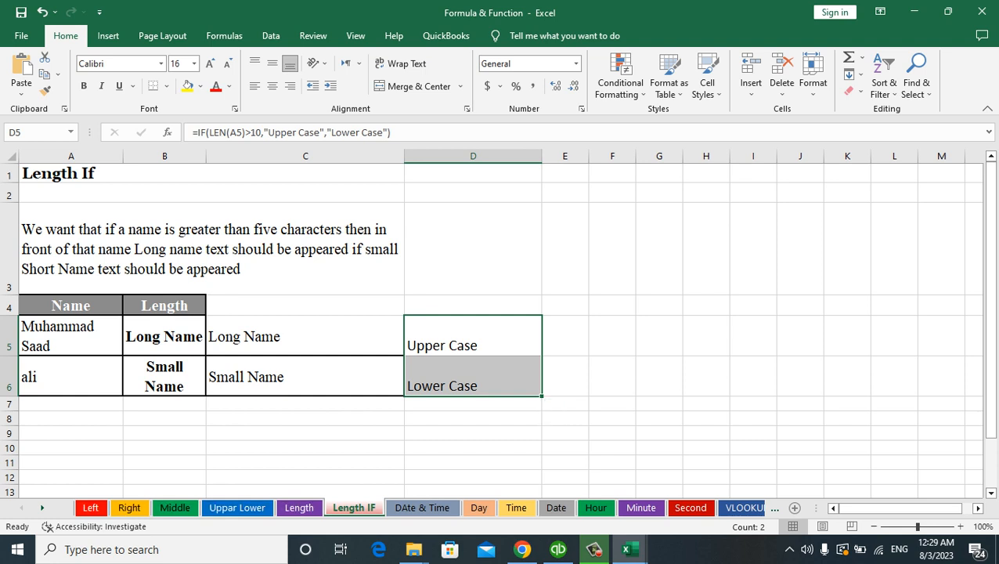
click(473, 403)
key(Up)
key(Up)
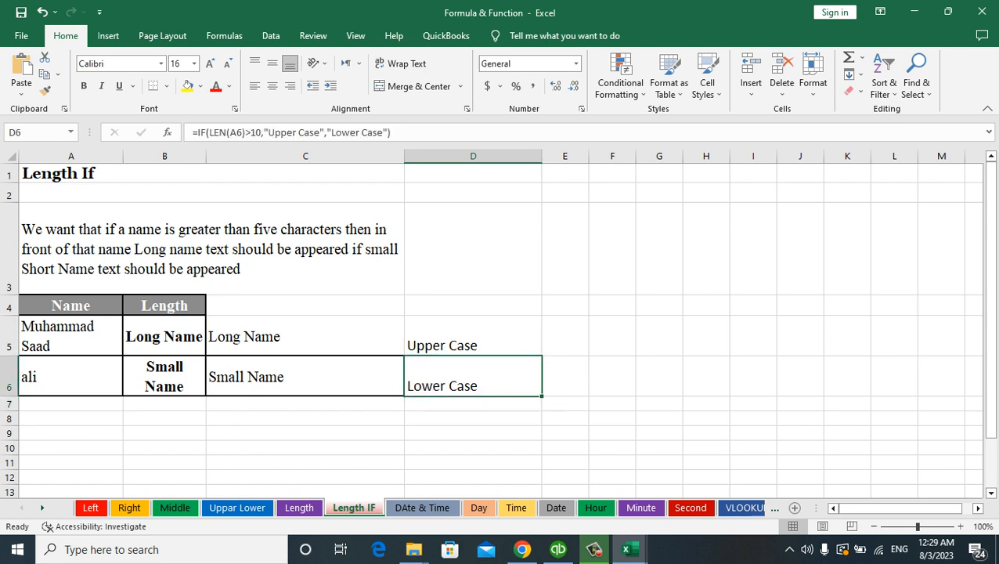